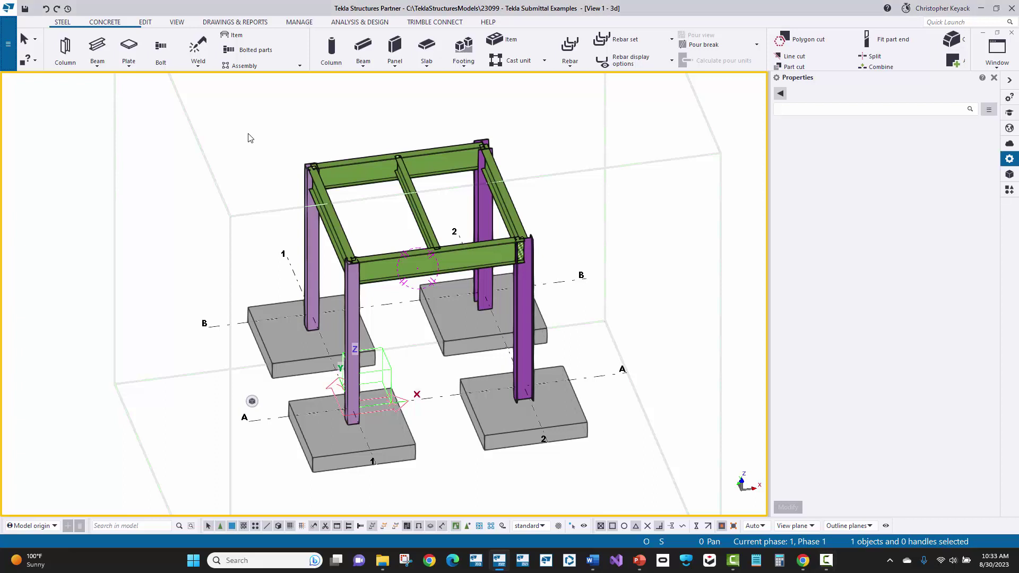
- Open the current model's folder, 23099 - Tekla Submittal Examples, in the file browser
key("alt")
left_click(7, 52)
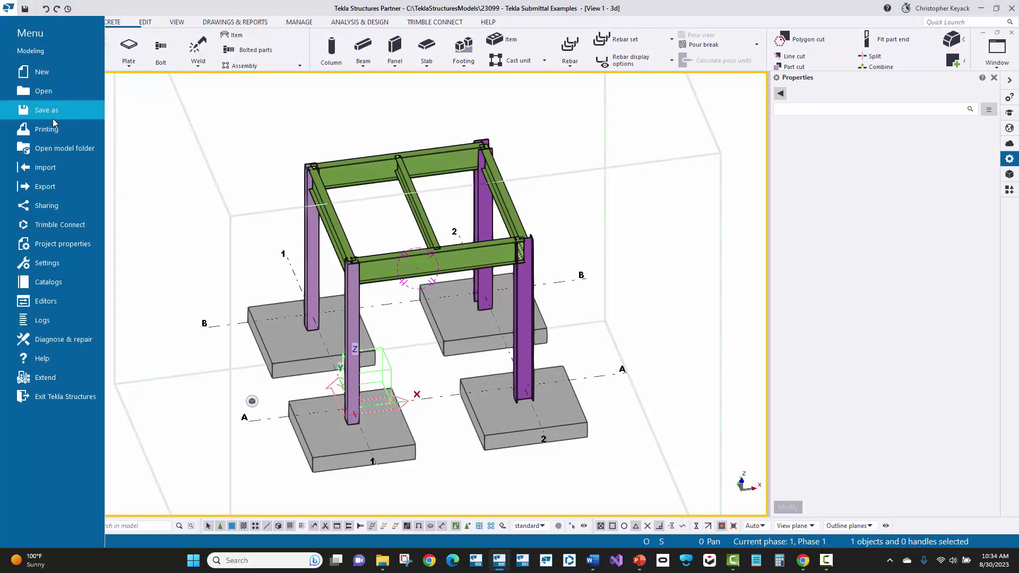
left_click(78, 148)
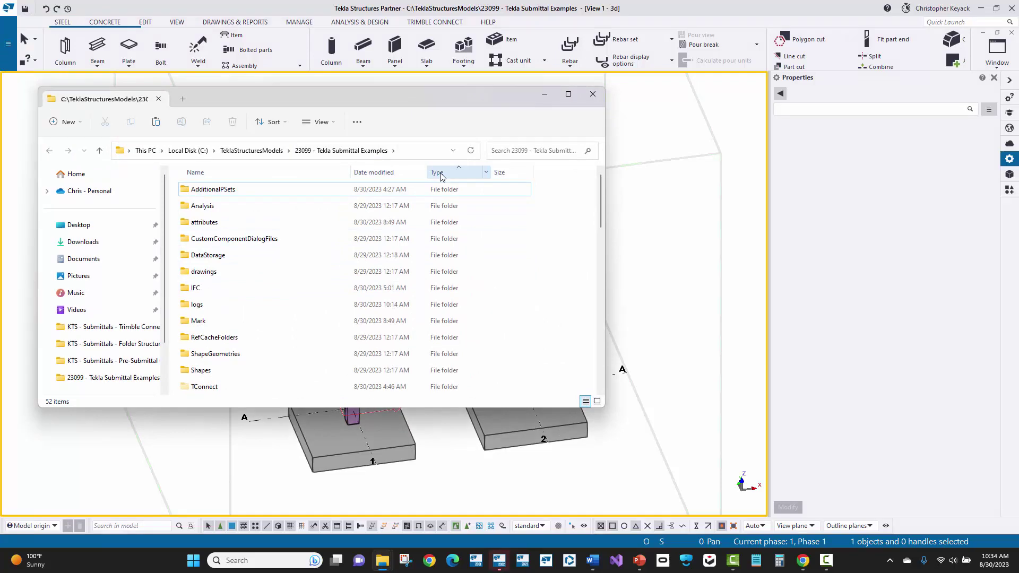
- Examine the model folder's TPL template files, subfolders such as drawings, and the BAK database backup files
scroll(341, 292, "down", 13)
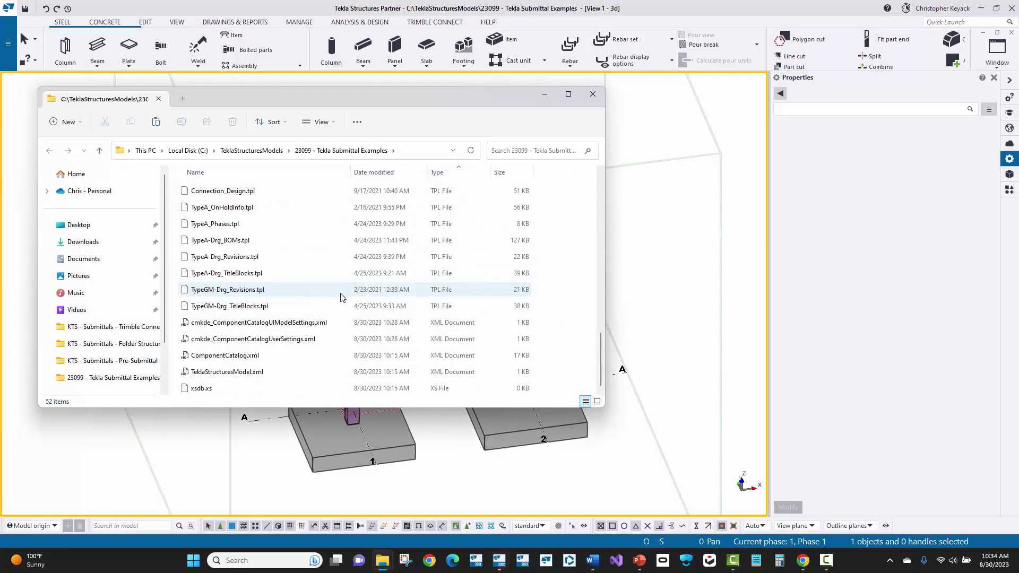
left_click(229, 257)
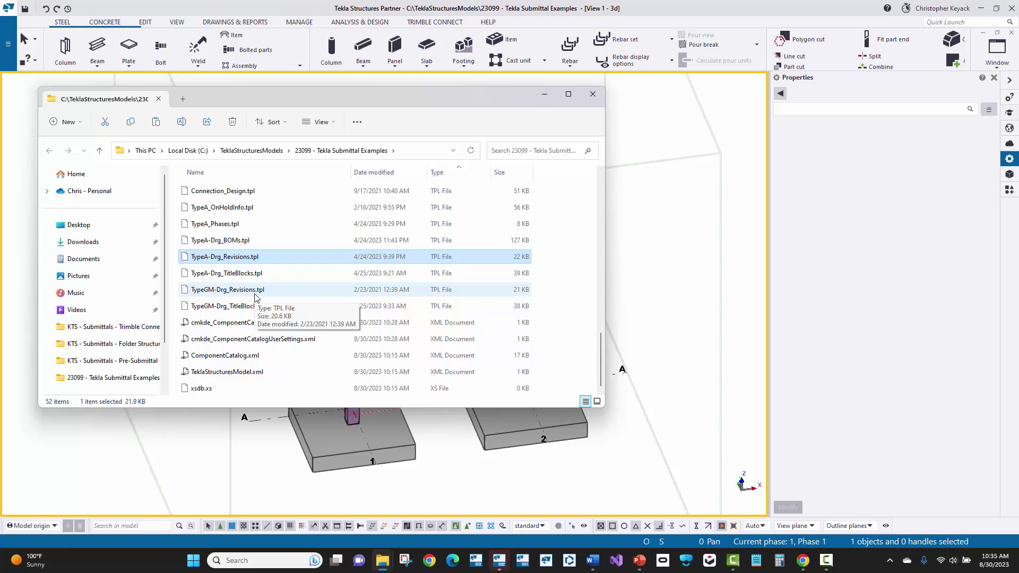
left_click(549, 236)
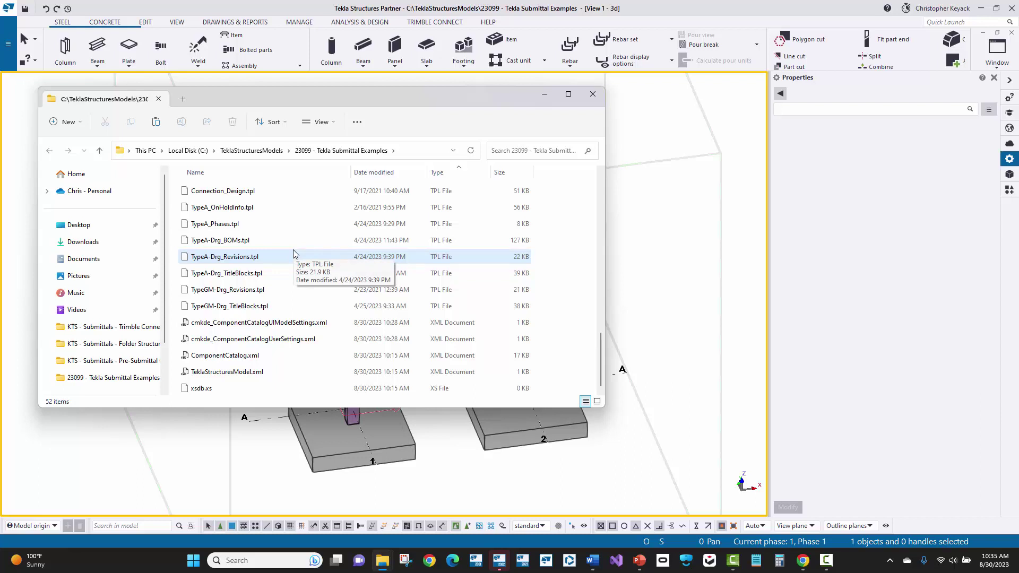
scroll(292, 255, "up", 1)
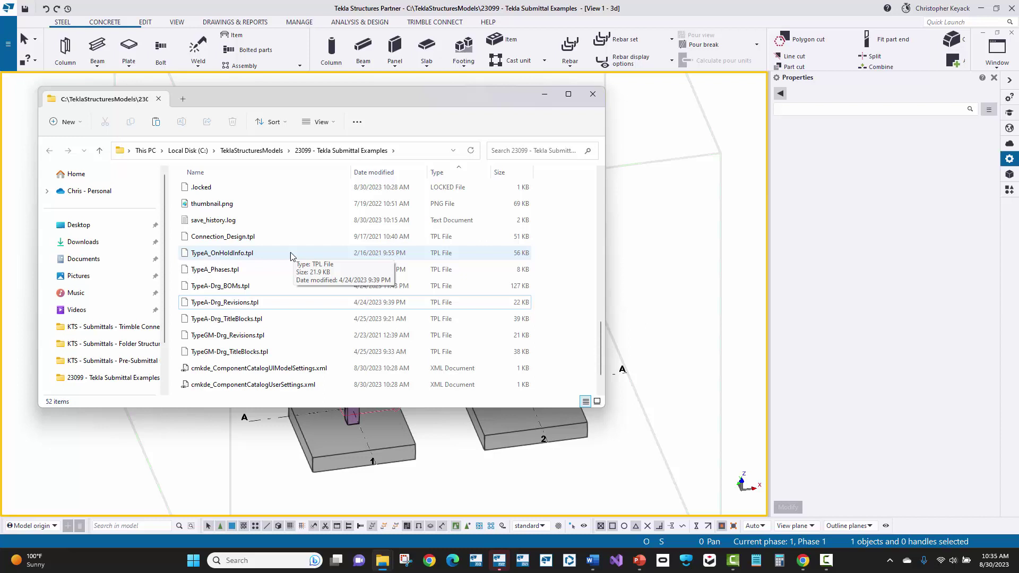
scroll(292, 255, "up", 12)
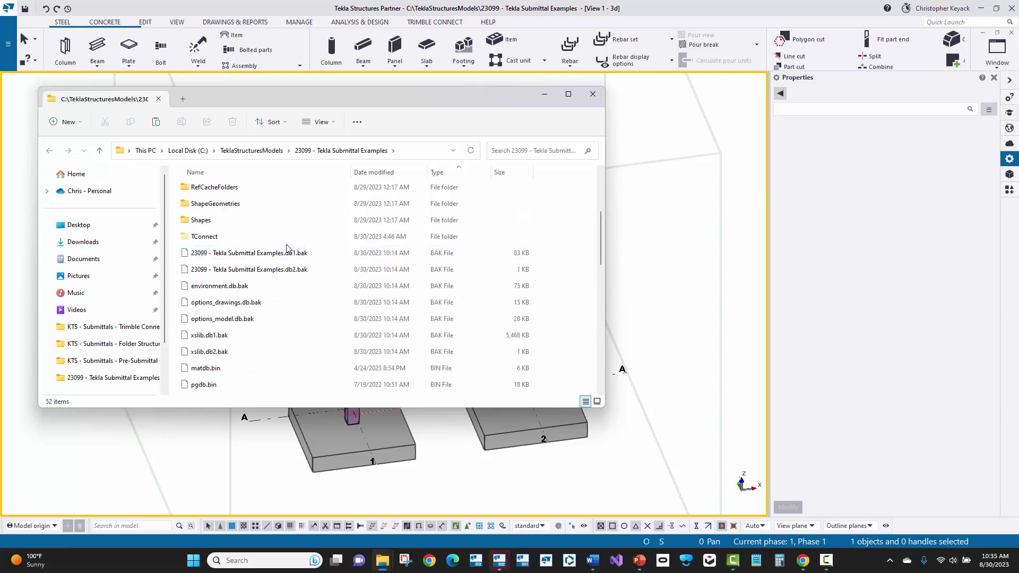
left_click(268, 271)
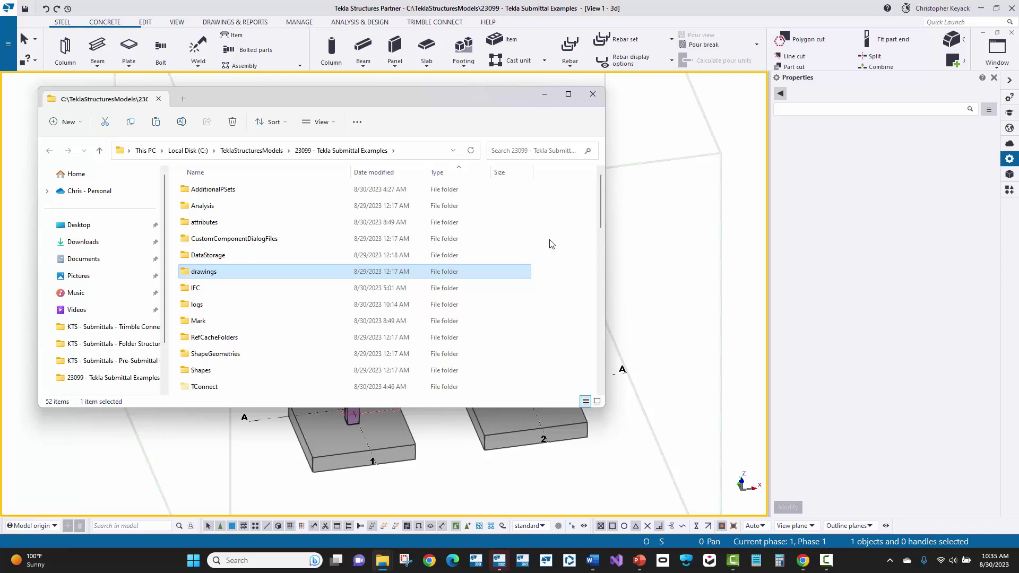
scroll(495, 264, "down", 3)
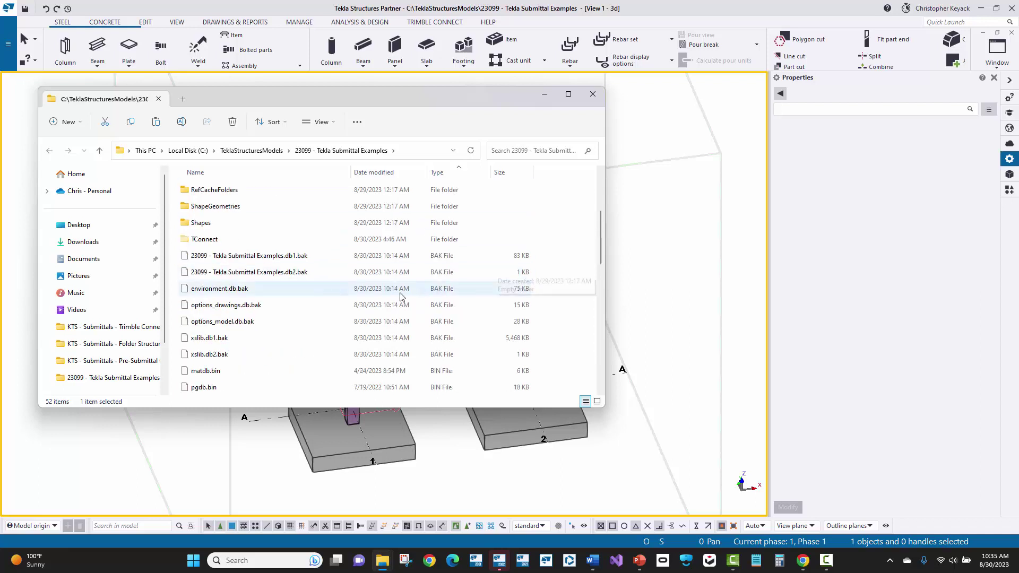
left_click(274, 256)
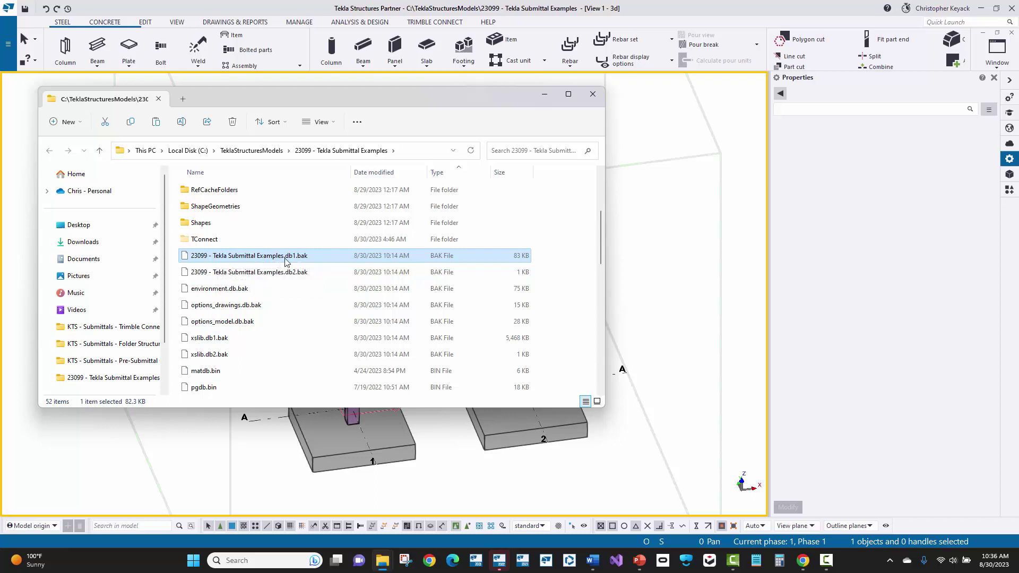
- Sort the model folder by name and locate the 23099 - Tekla Submittal Examples.db1 file
left_click(195, 172)
left_click(250, 274)
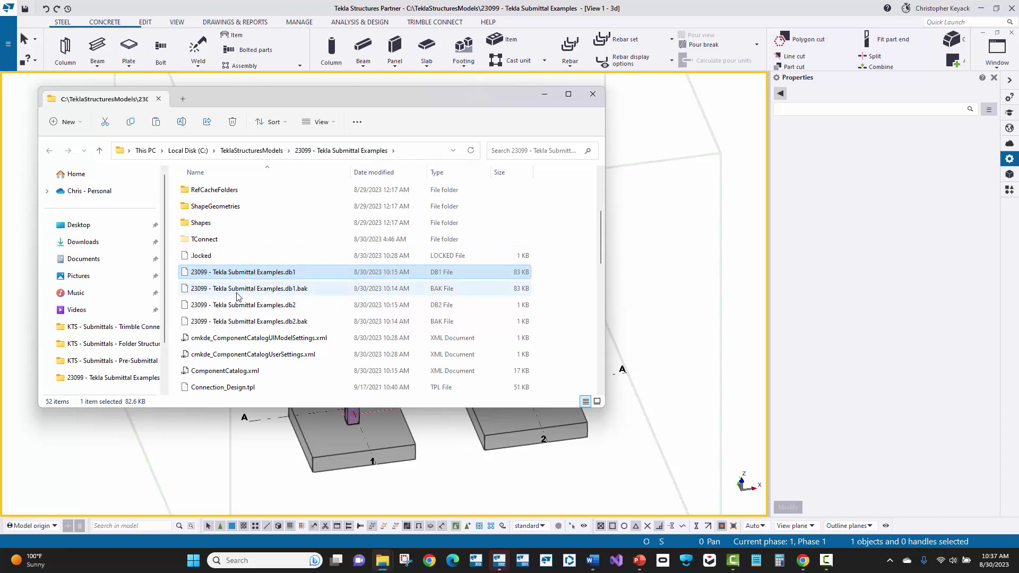
left_click(564, 226)
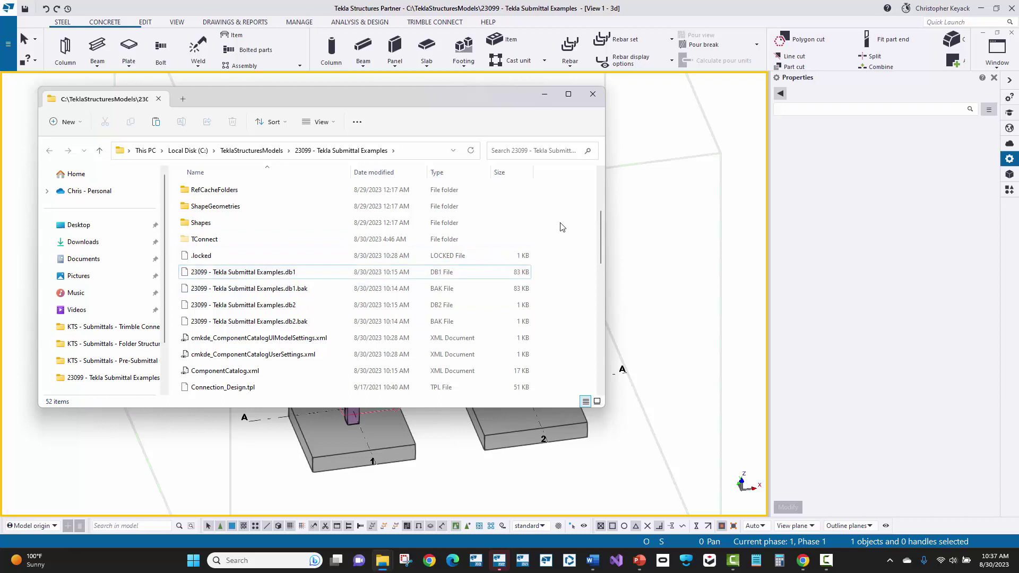
key("ctrl+a")
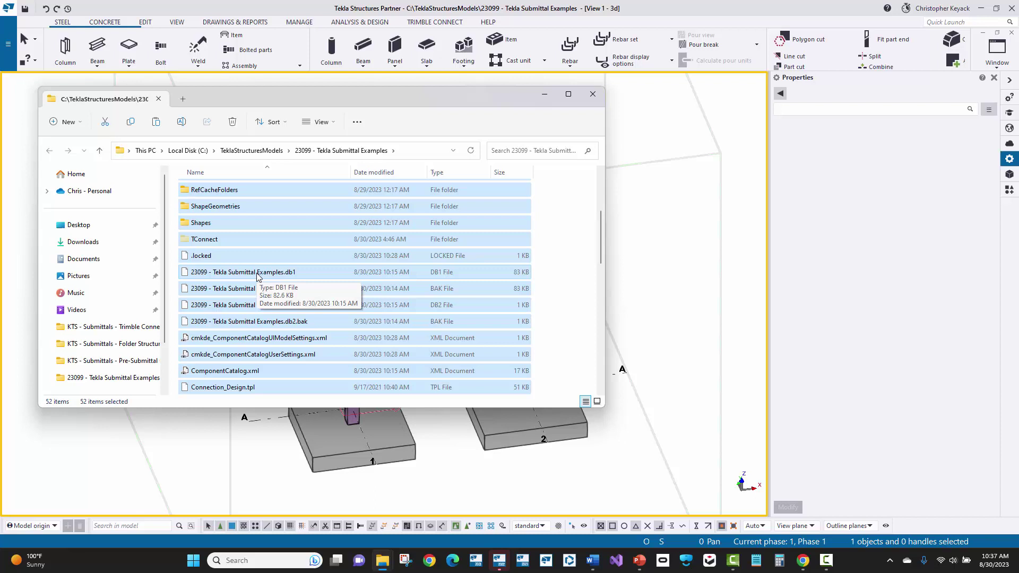
left_click(274, 273)
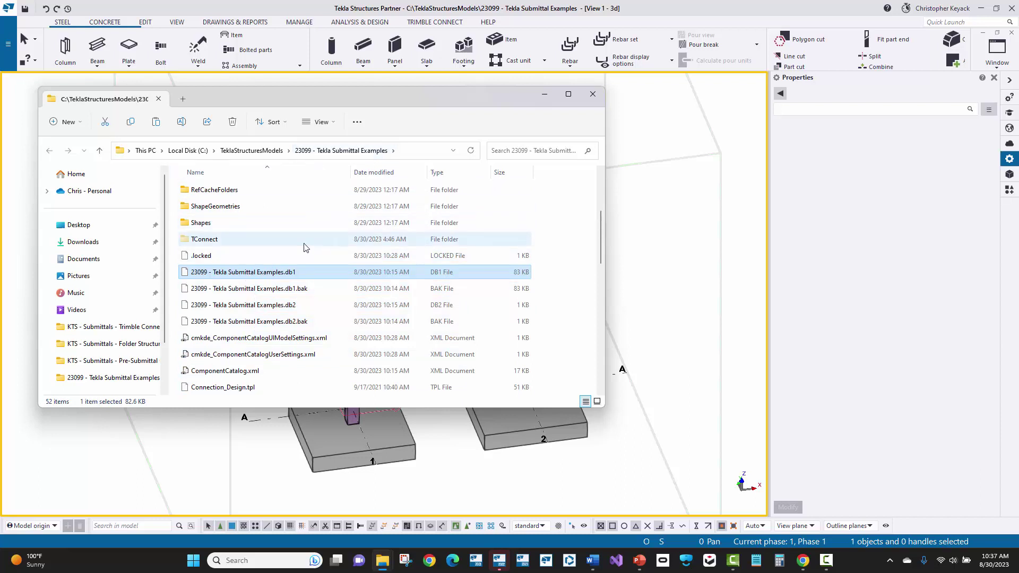
left_click(556, 233)
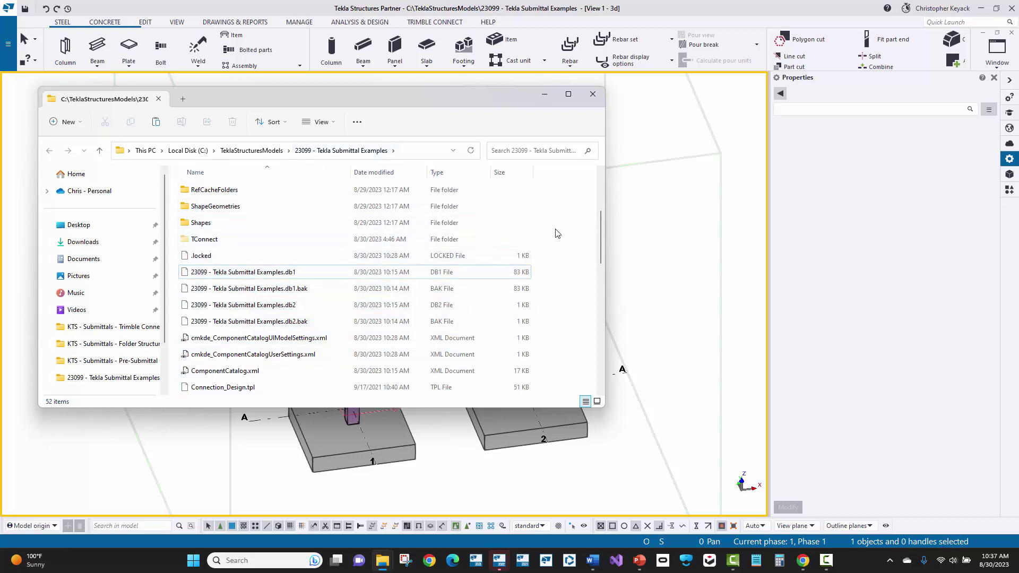
- Compress all files and folders inside the model folder into a single zip file, dismissing any warning about empty directories
key("ctrl+a")
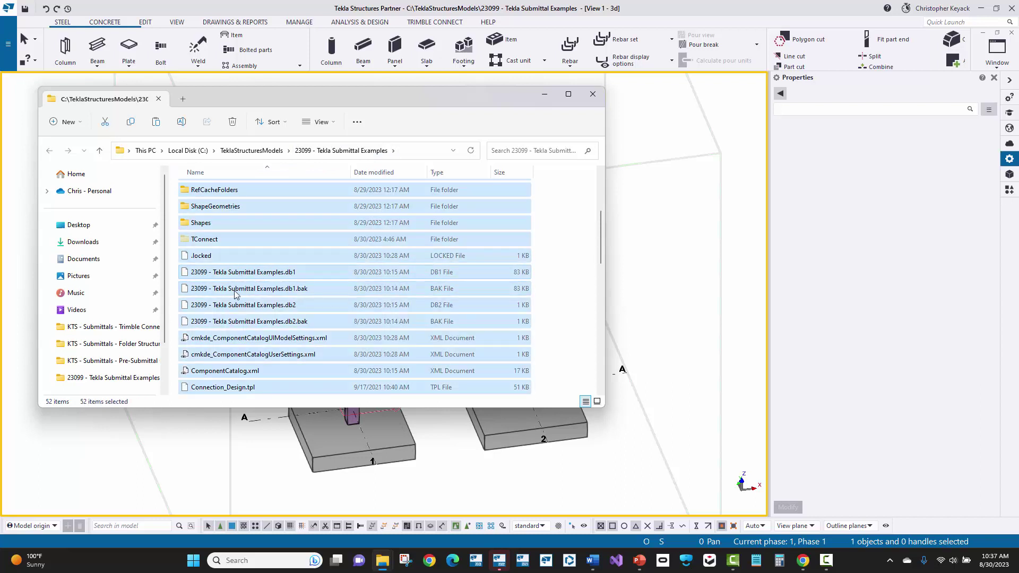
left_click(236, 275, "ctrl")
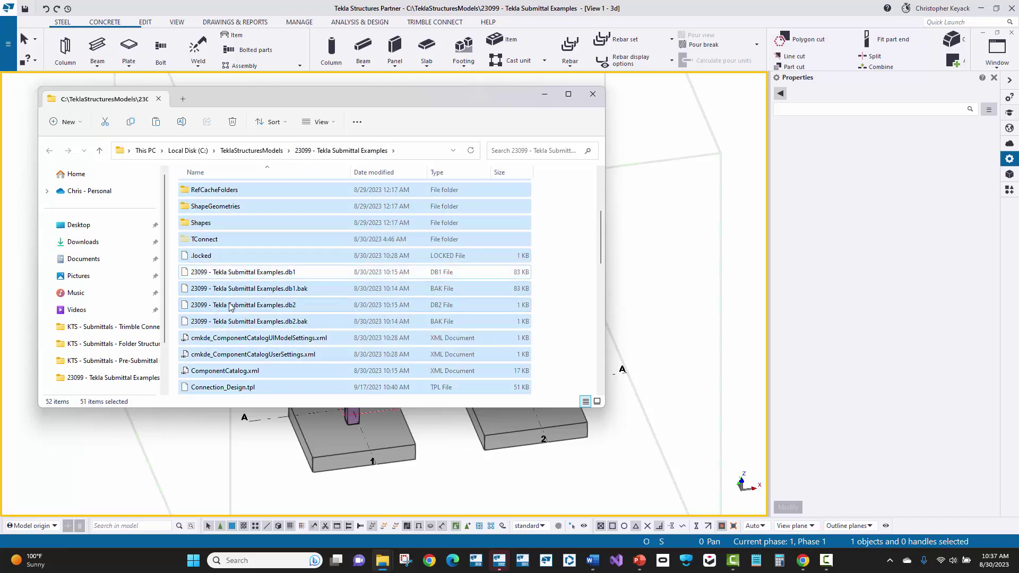
left_click(233, 274, "ctrl")
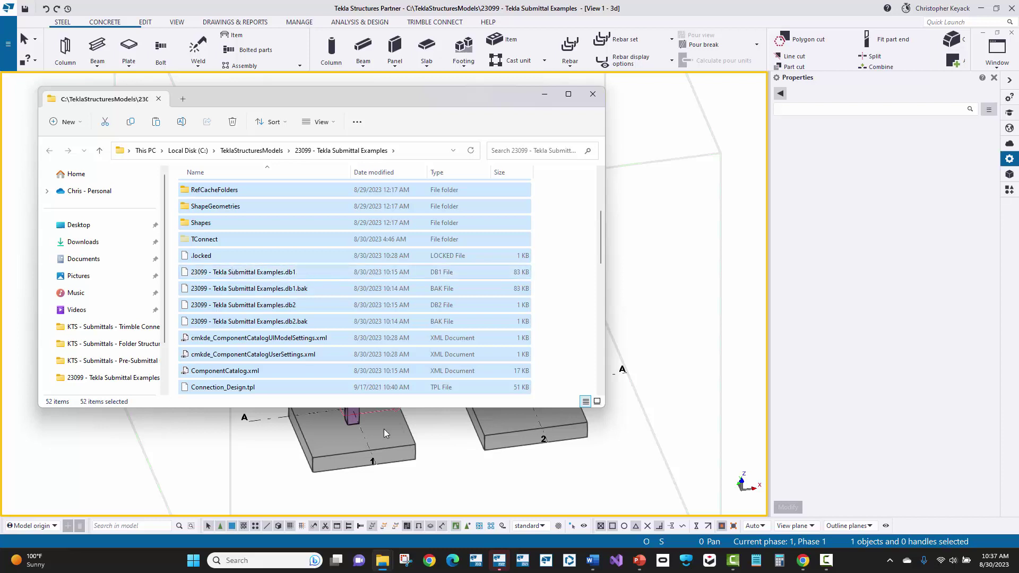
right_click(247, 274)
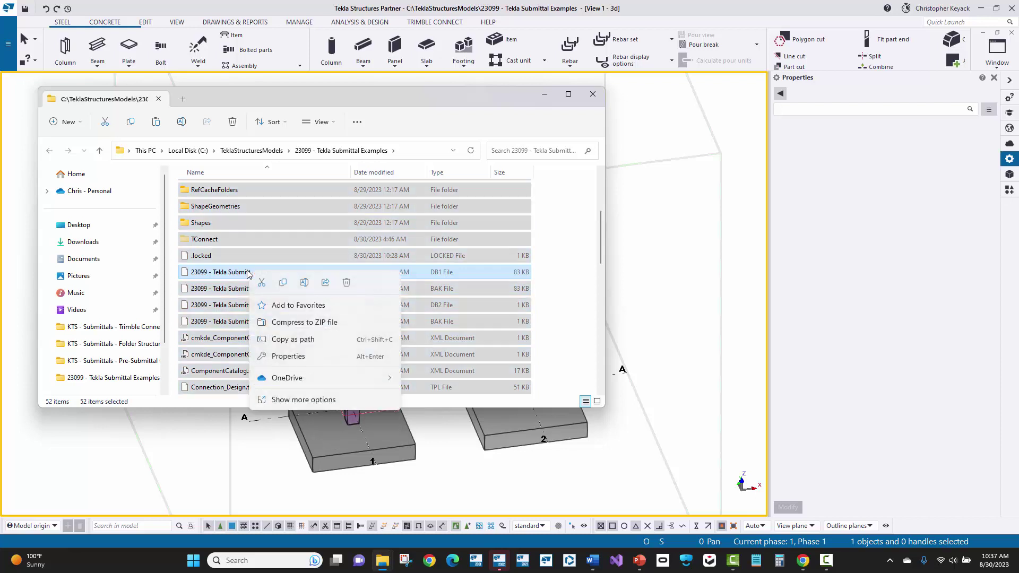
left_click(337, 400)
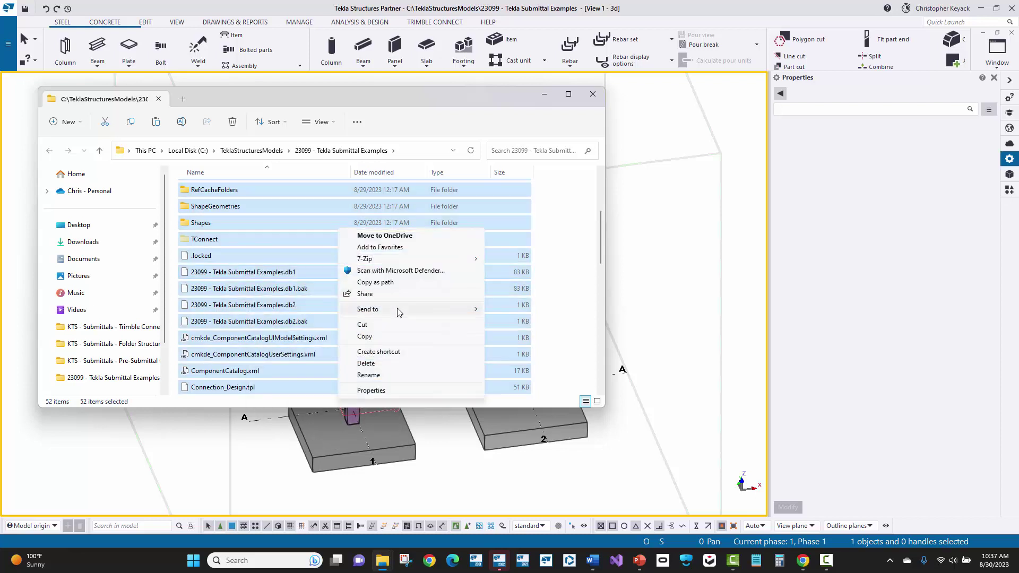
mouse_move(399, 312)
left_click(537, 345)
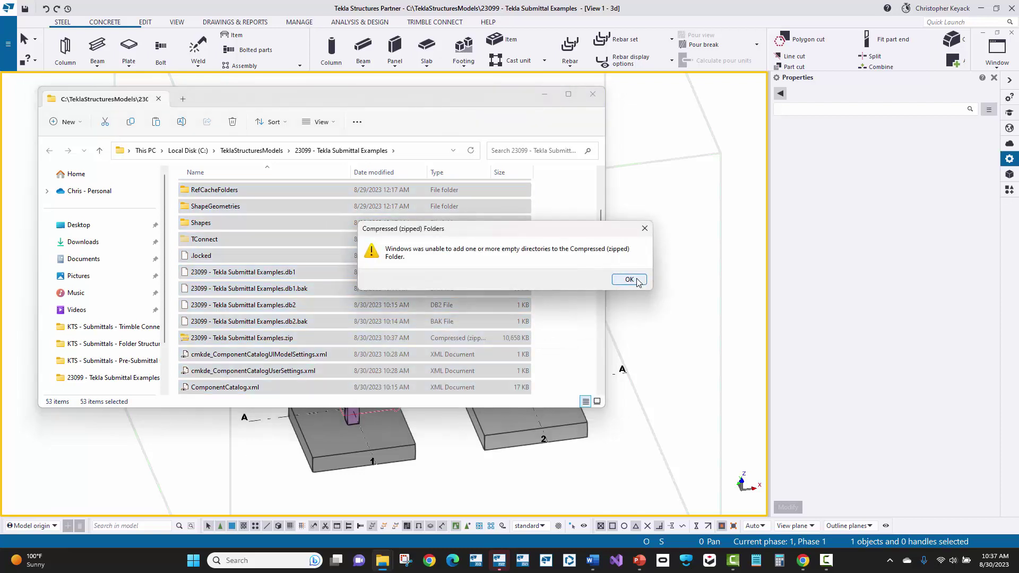
left_click(637, 278)
left_click(566, 295)
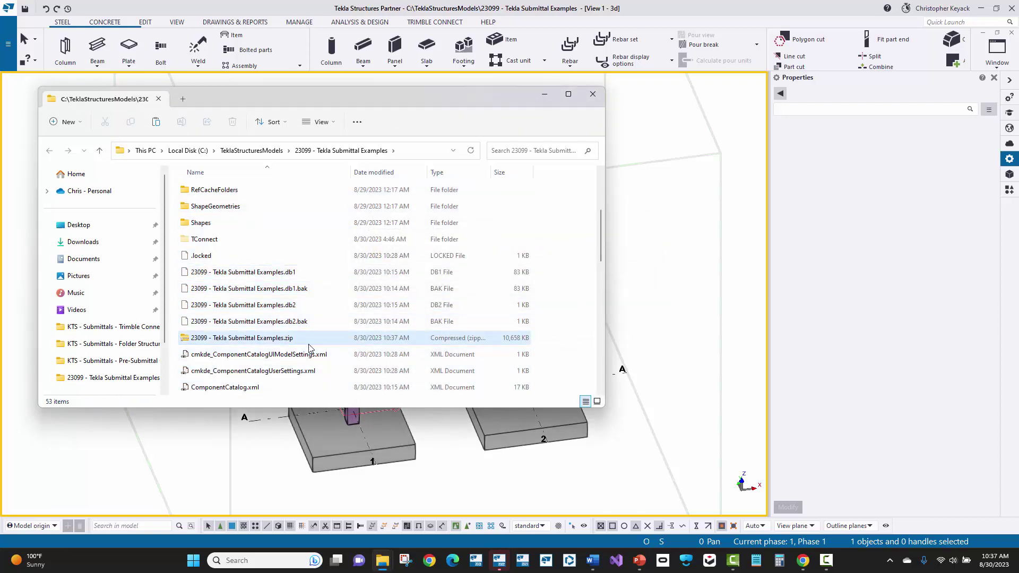
- Inspect the contents of 23099 - Tekla Submittal Examples.zip and return to the model folder
left_click(240, 336)
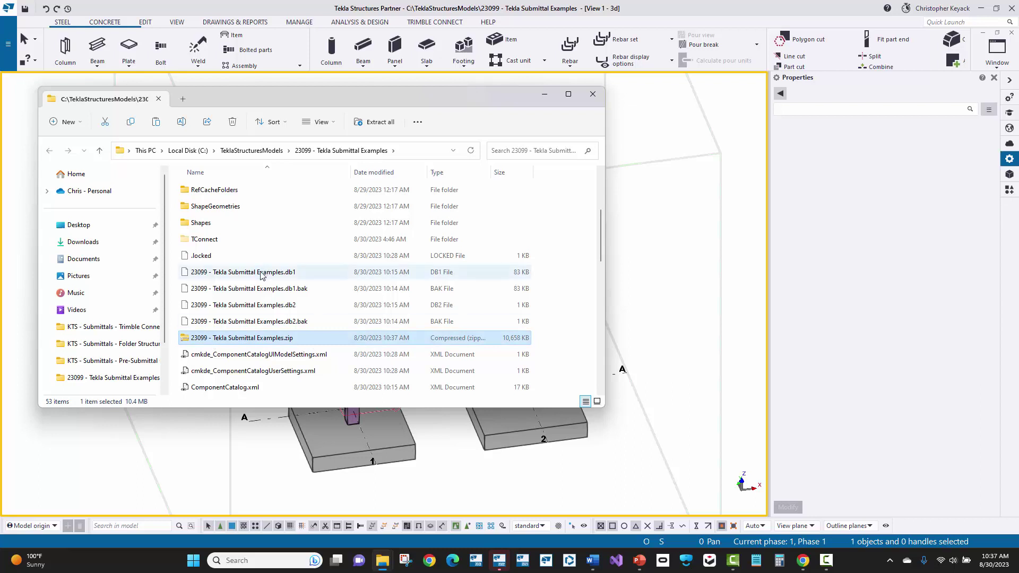
double_click(242, 339)
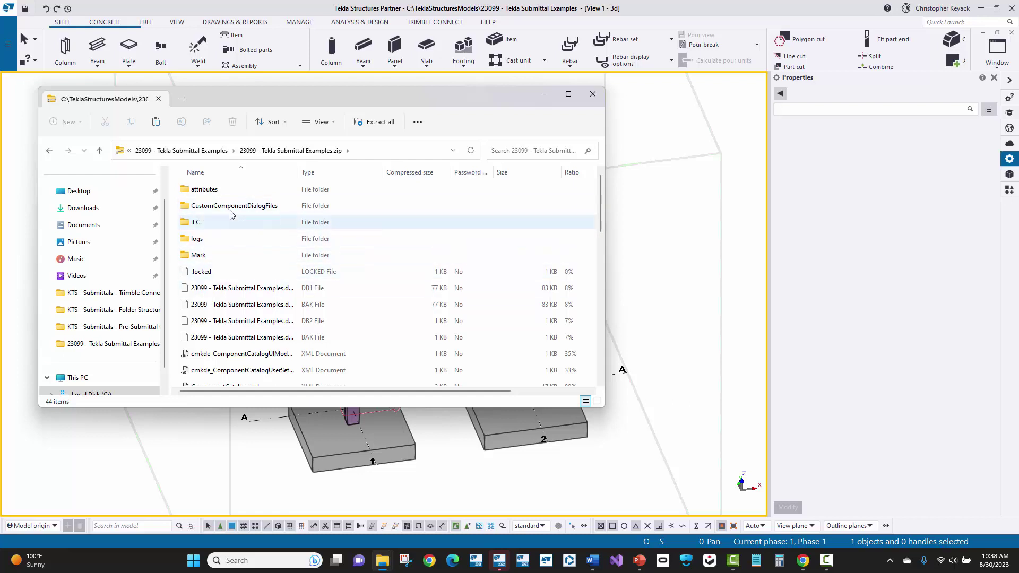
left_click(207, 151)
scroll(266, 345, "down", 1)
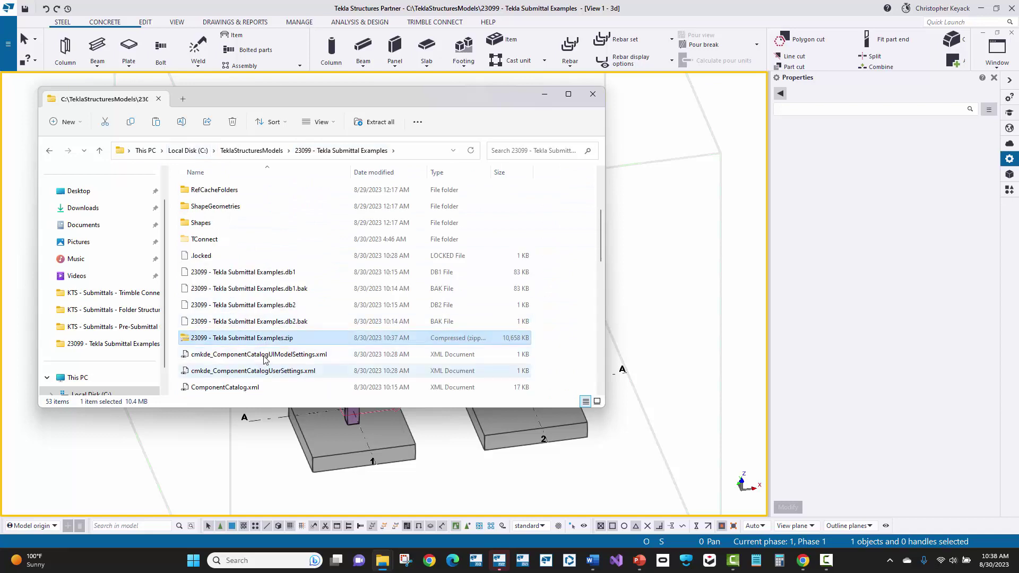
double_click(261, 340)
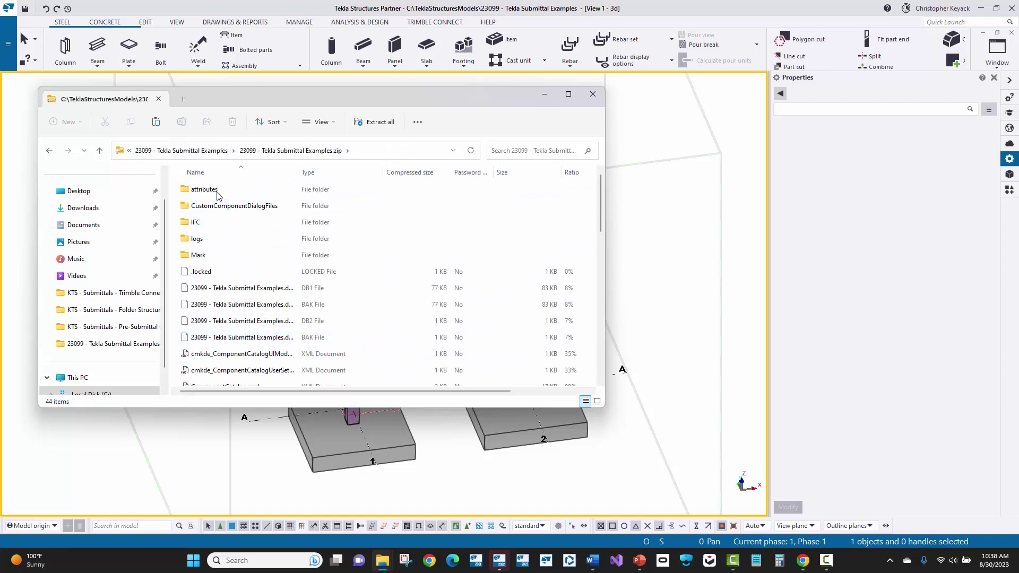
left_click(191, 151)
scroll(242, 295, "down", 1)
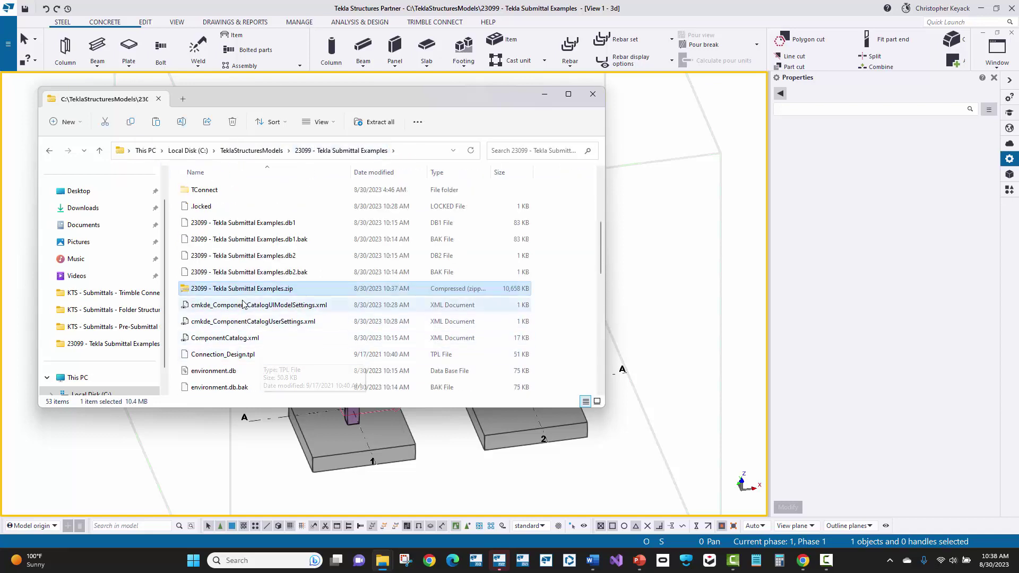
- Check the destination path proposed for extracting 23099 - Tekla Submittal Examples.zip, and cancel the extraction
right_click(242, 295)
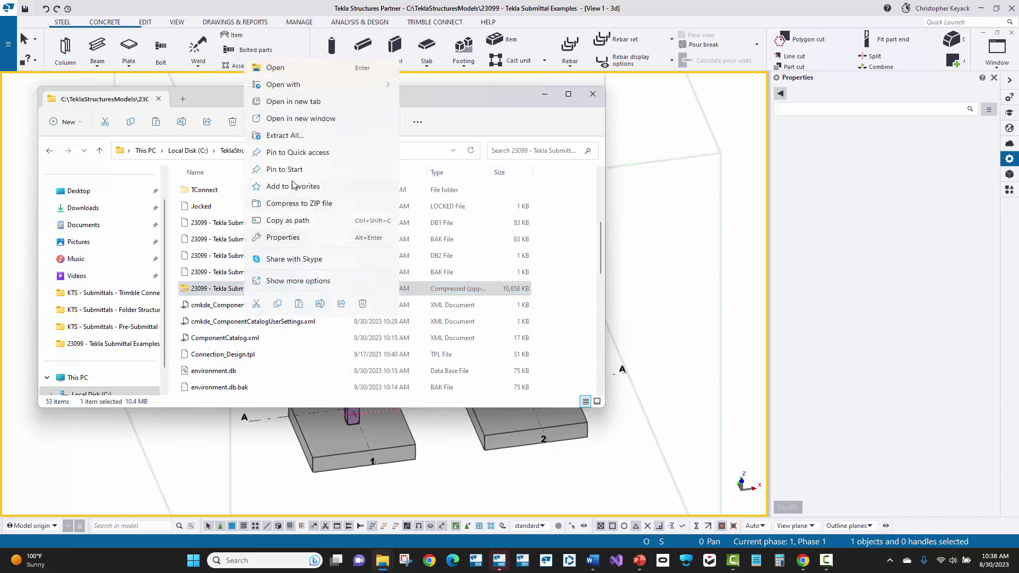
left_click(286, 135)
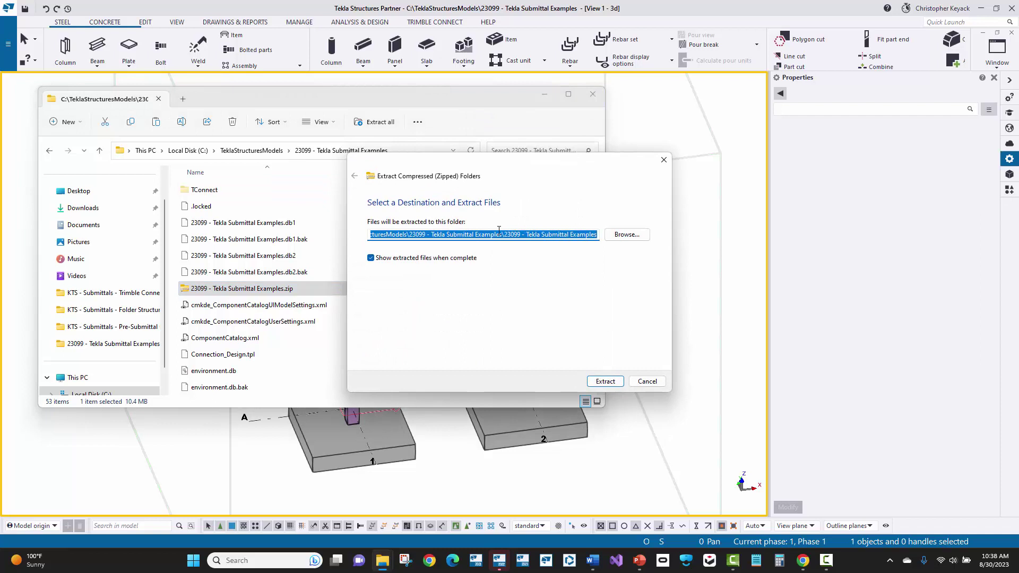
left_click_drag(505, 237, 599, 238)
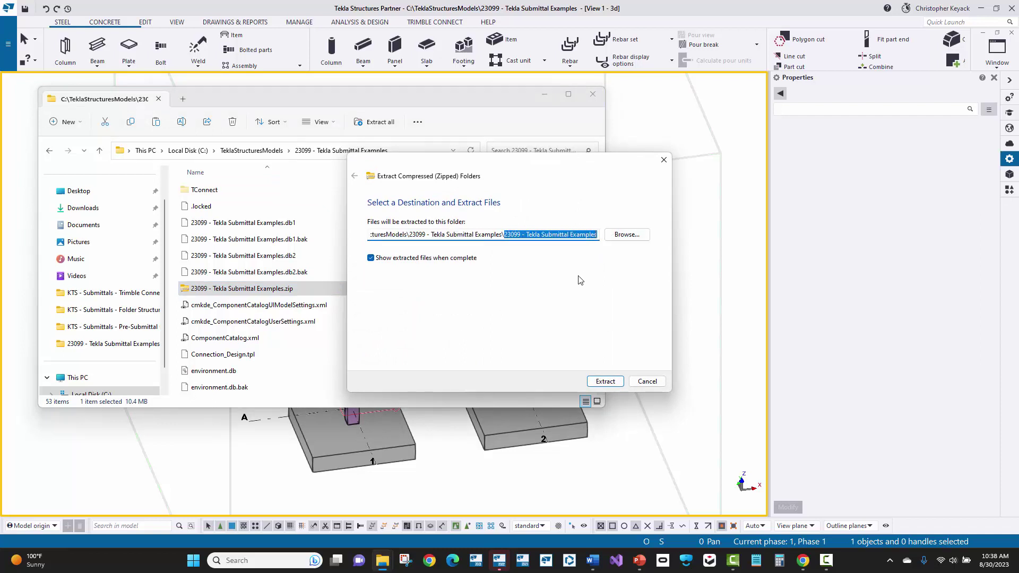
left_click(648, 383)
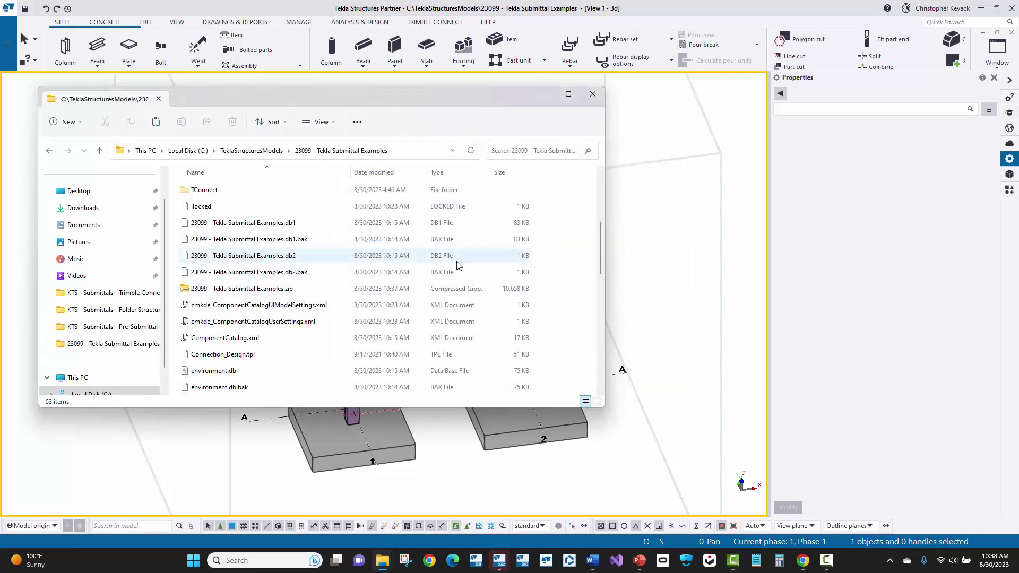
- Delete 23099 - Tekla Submittal Examples.zip from the model folder
left_click(251, 295)
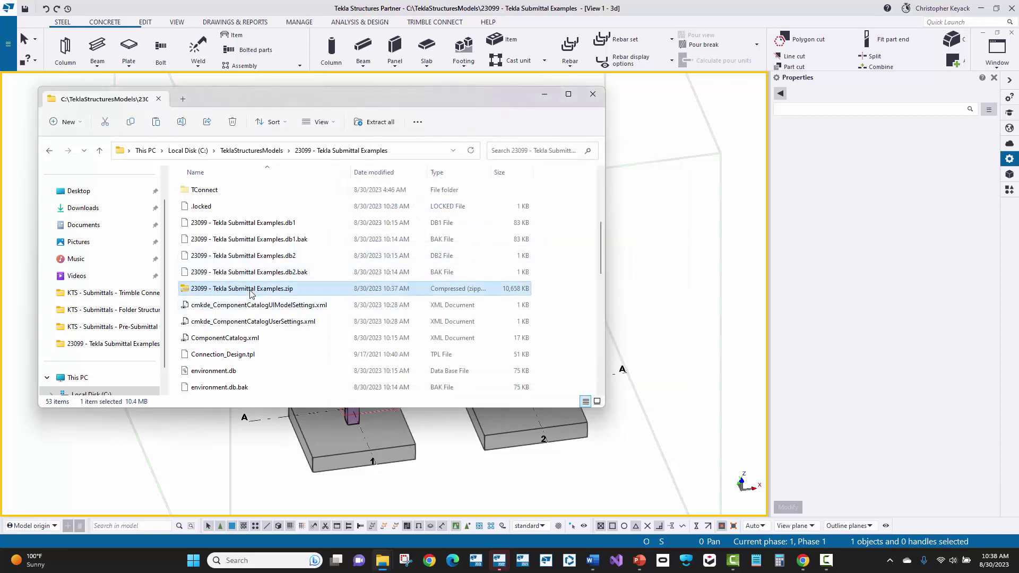
key("Delete")
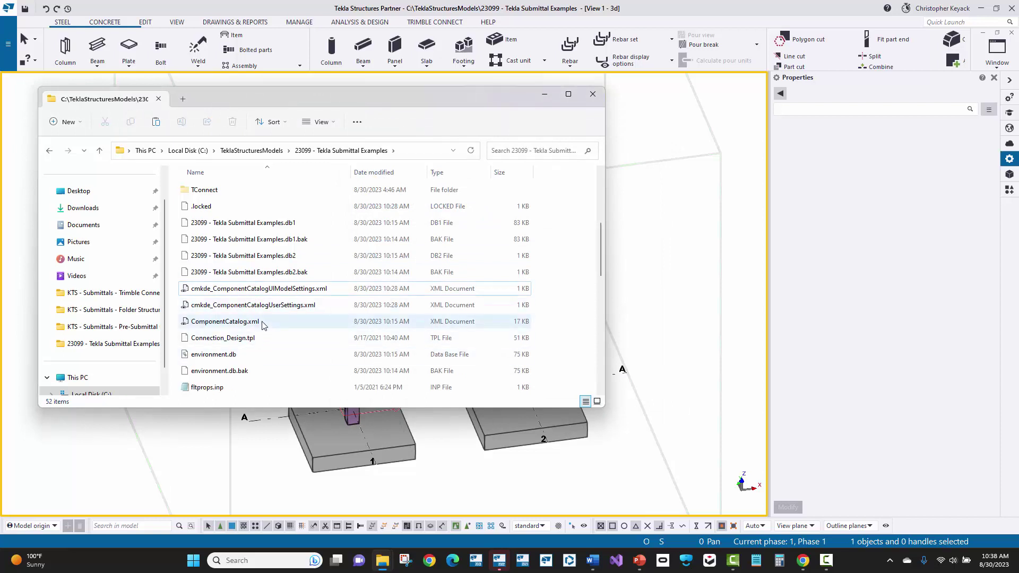
- Compress the entire 23099 - Tekla Submittal Examples folder into a zip file from its parent folder, TeklaStructuresModels
left_click(252, 150)
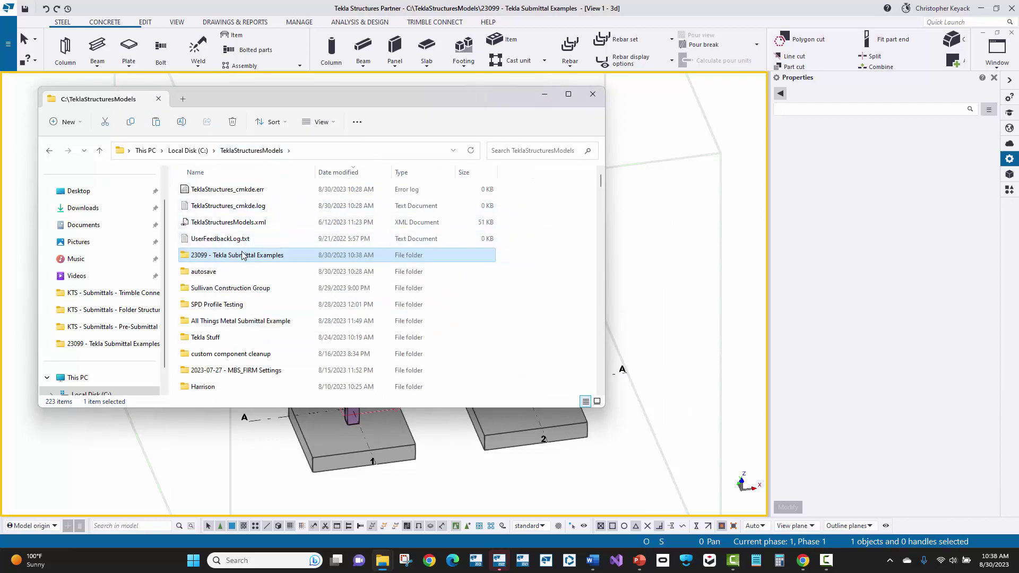
right_click(239, 259)
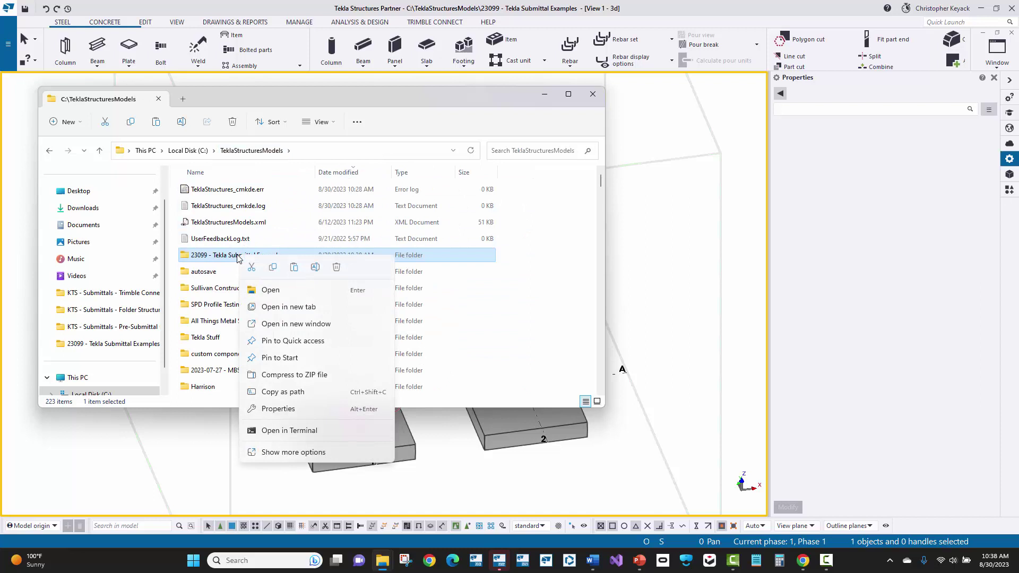
left_click(294, 453)
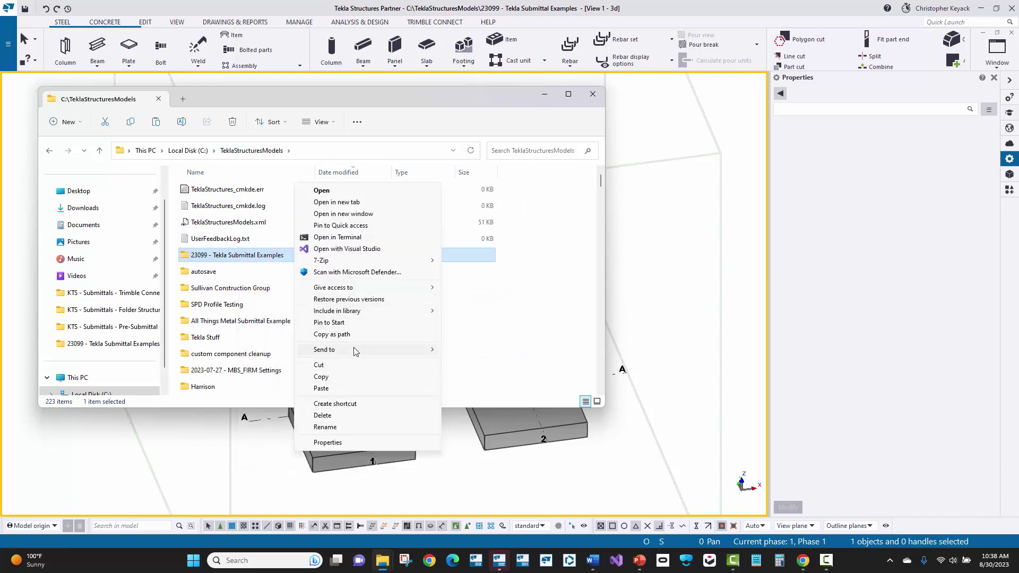
mouse_move(355, 351)
left_click(480, 385)
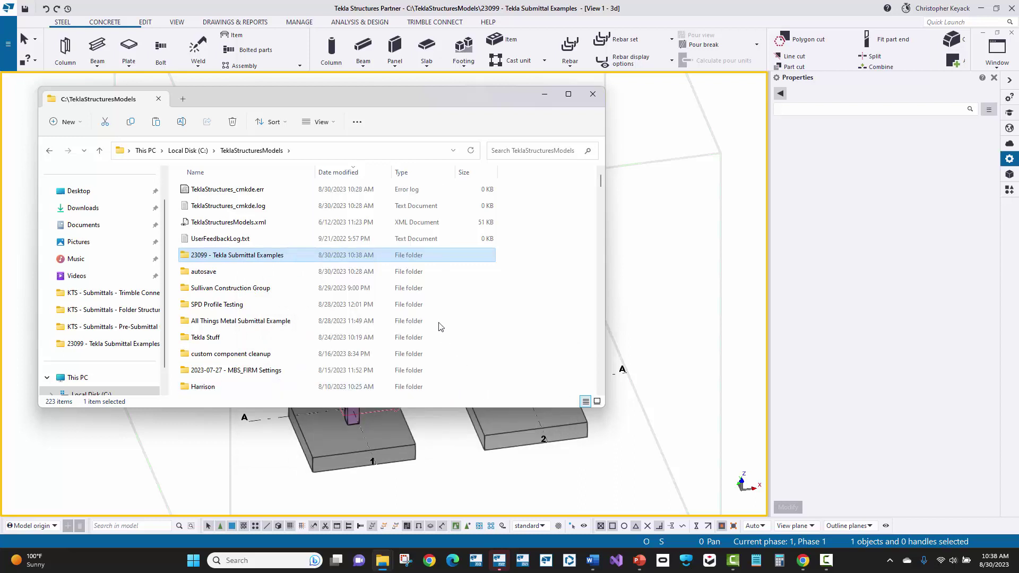
left_click(546, 220)
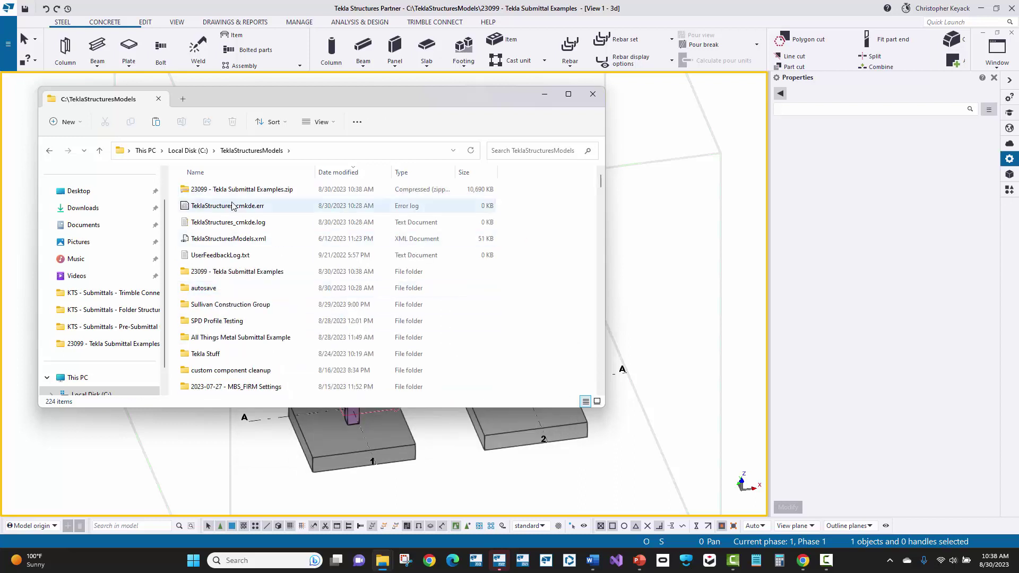
- Inspect the top level of 23099 - Tekla Submittal Examples.zip and delete the zip from the TeklaStructuresModels folder
left_click(213, 192)
double_click(232, 193)
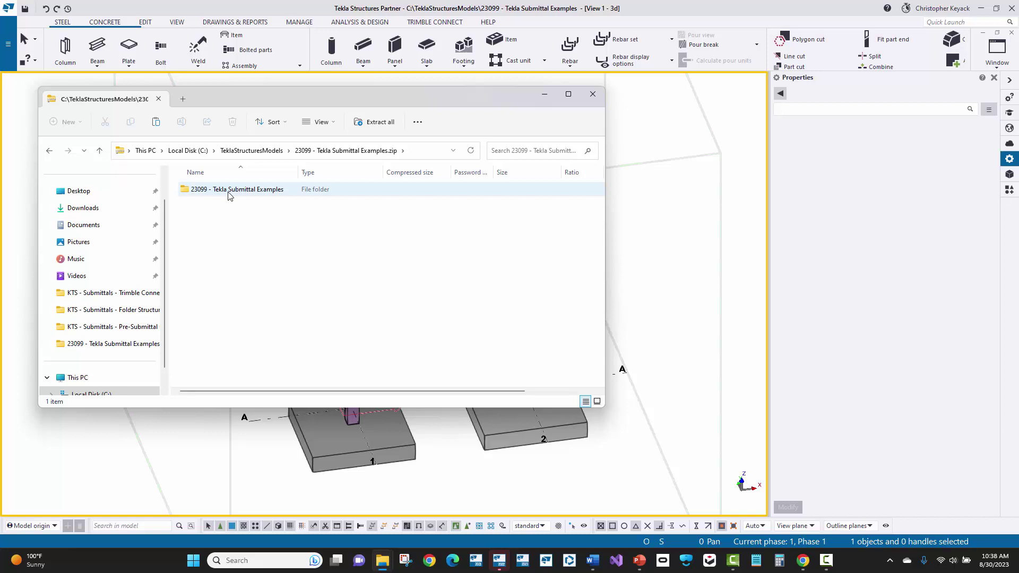
left_click(245, 151)
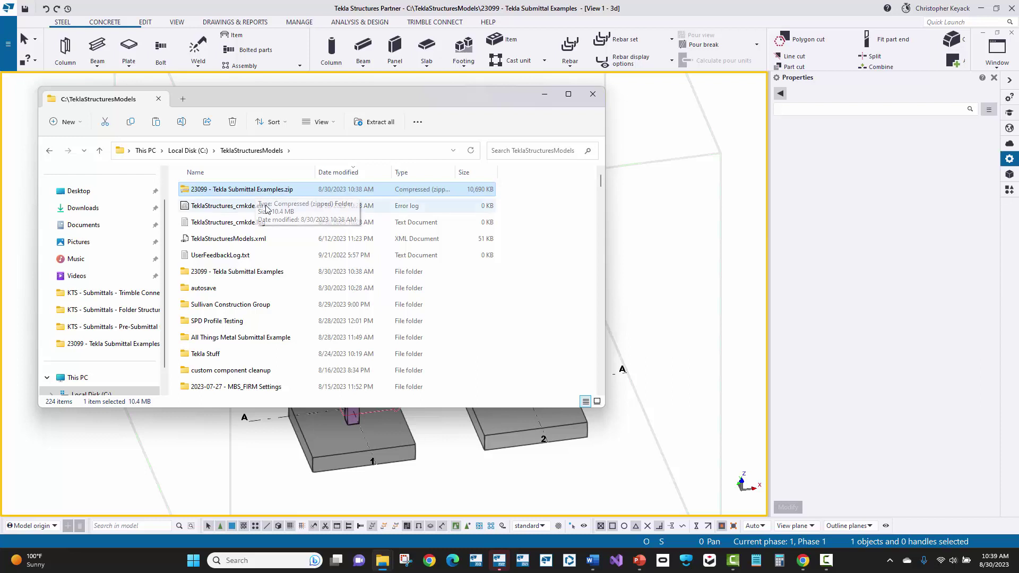
key("Delete")
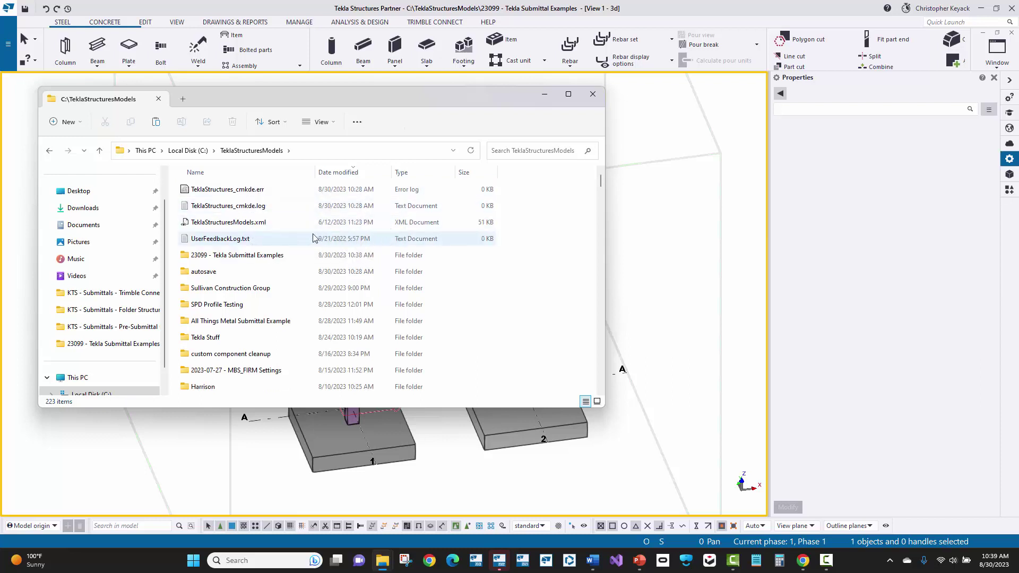
- Reopen the 23099 - Tekla Submittal Examples folder and compress all the files and folders inside it into one zip file
double_click(265, 255)
left_click(190, 194)
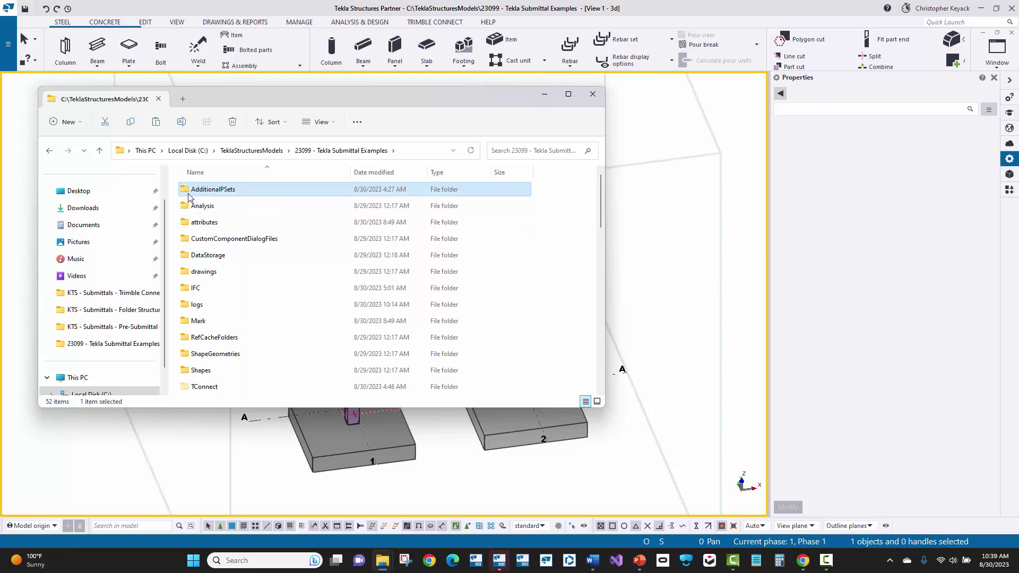
key("ctrl+a")
scroll(252, 289, "down", 4)
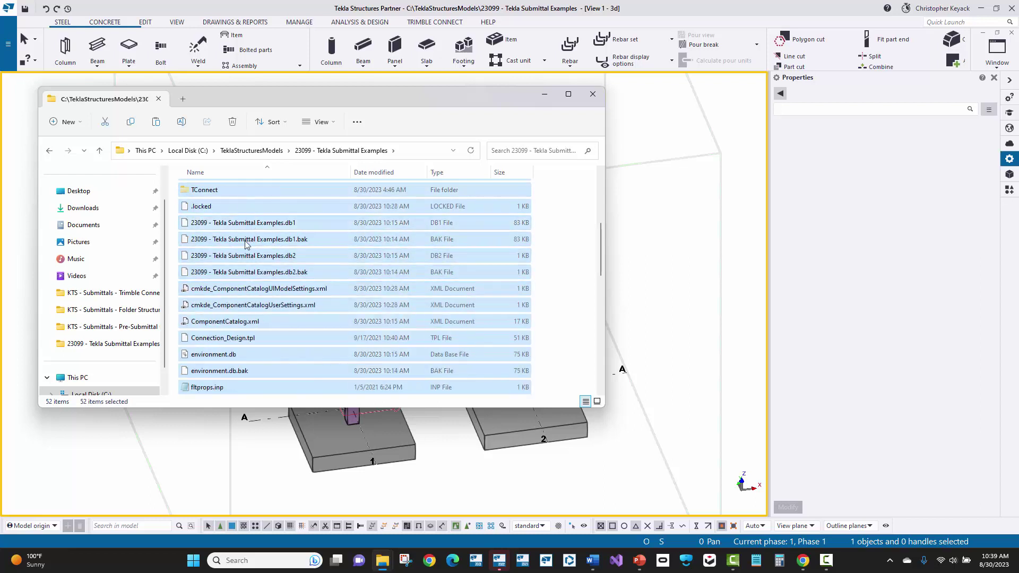
right_click(268, 223)
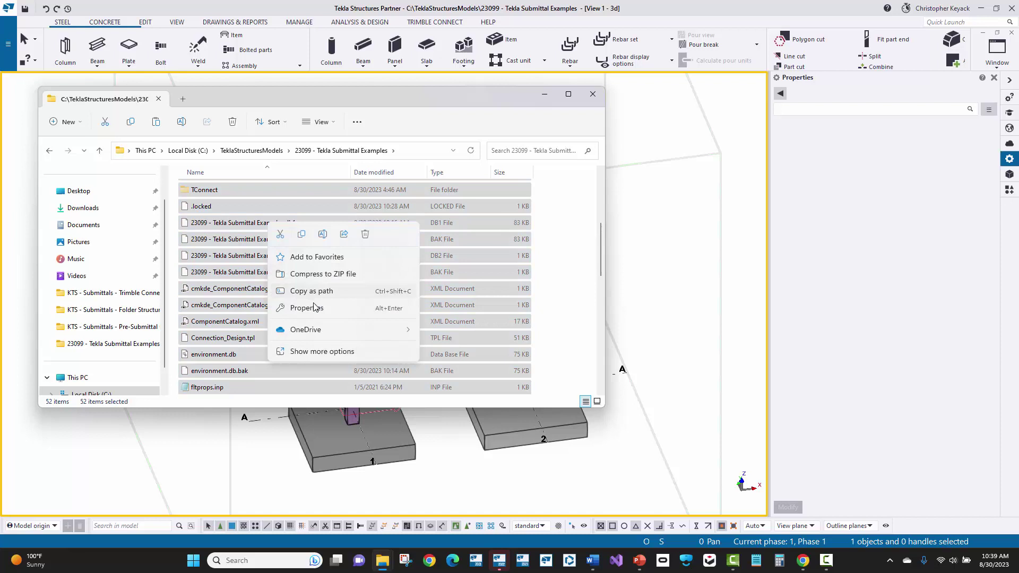
left_click(325, 350)
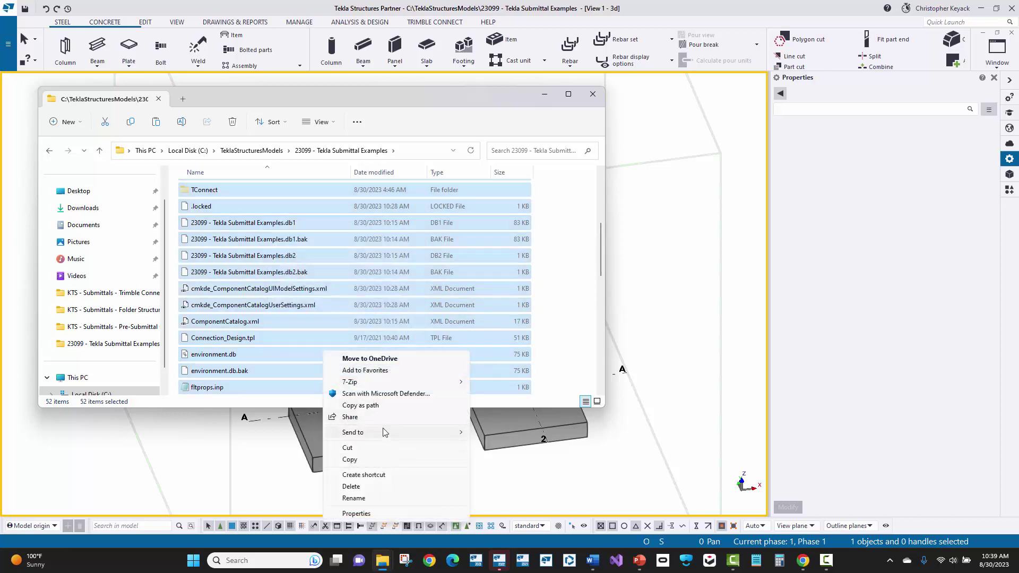
mouse_move(382, 432)
left_click(498, 470)
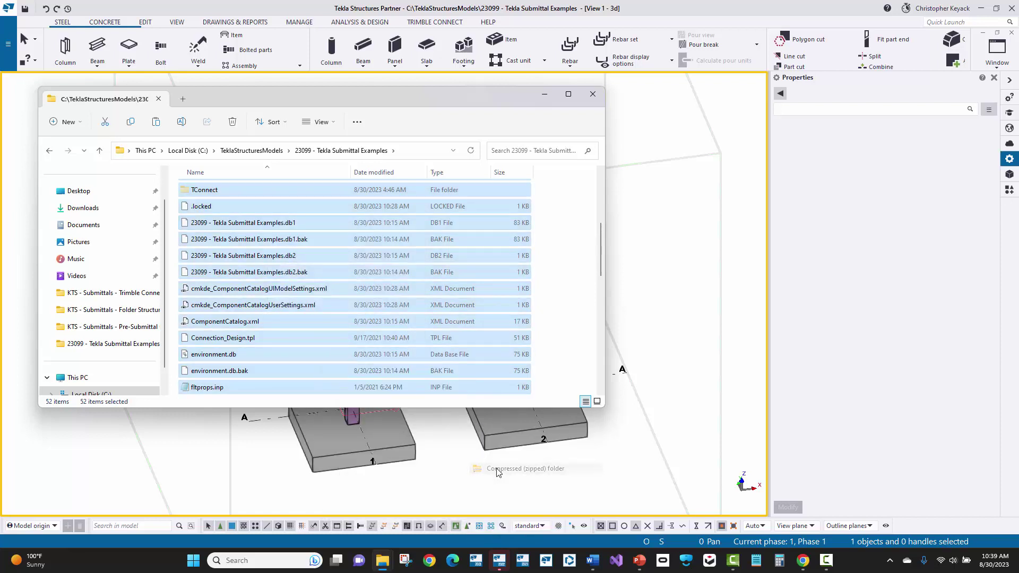
left_click(628, 280)
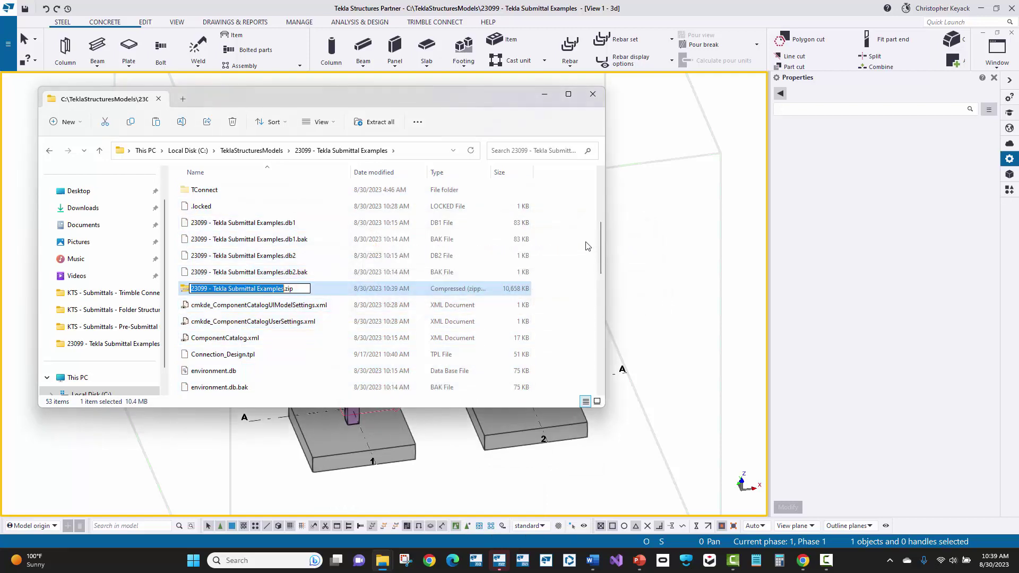
- Check the loose files and folders inside the new zip file, and delete the zip from the model folder
double_click(260, 289)
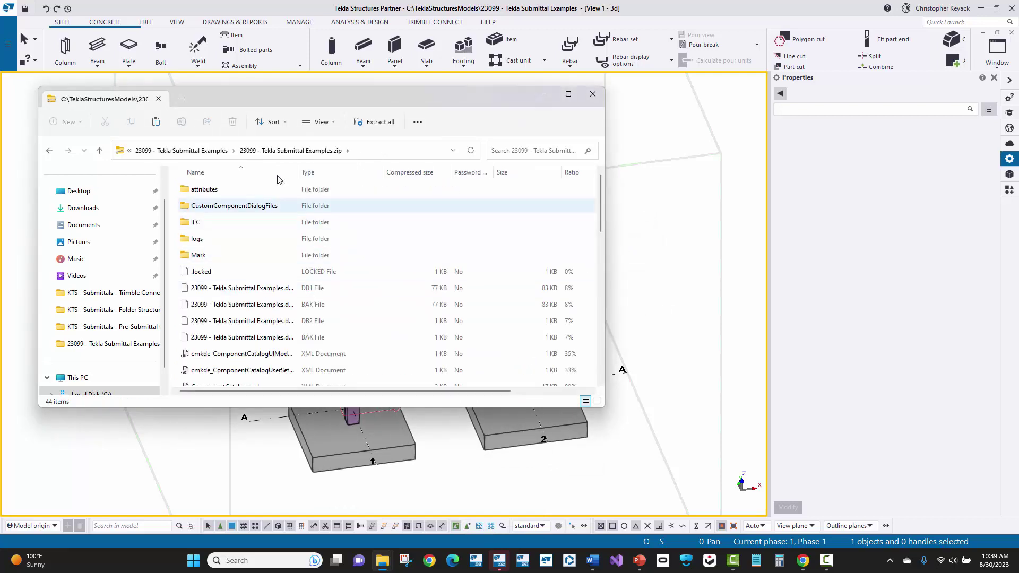
left_click(260, 152)
scroll(232, 378, "down", 2)
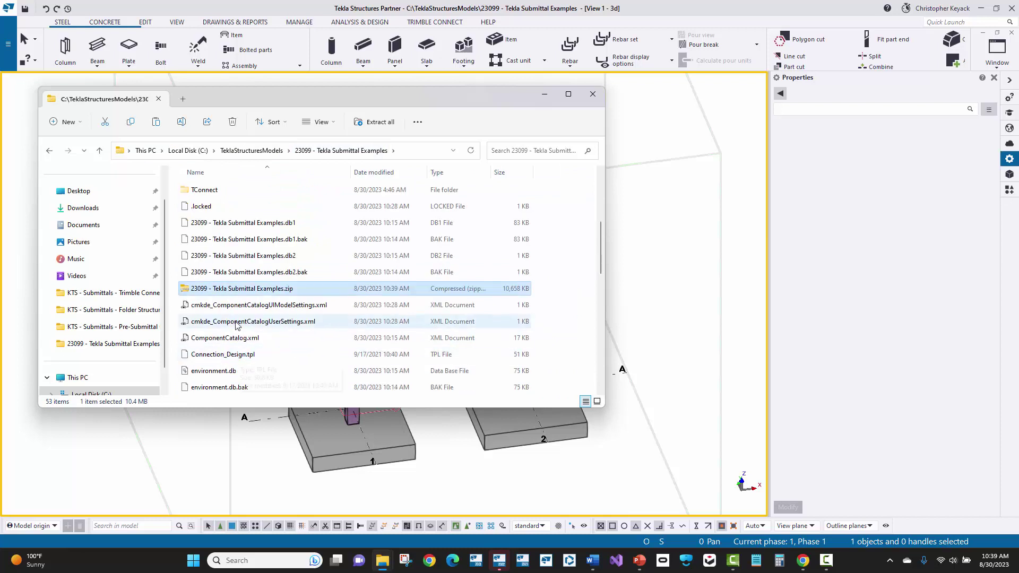
key("Delete")
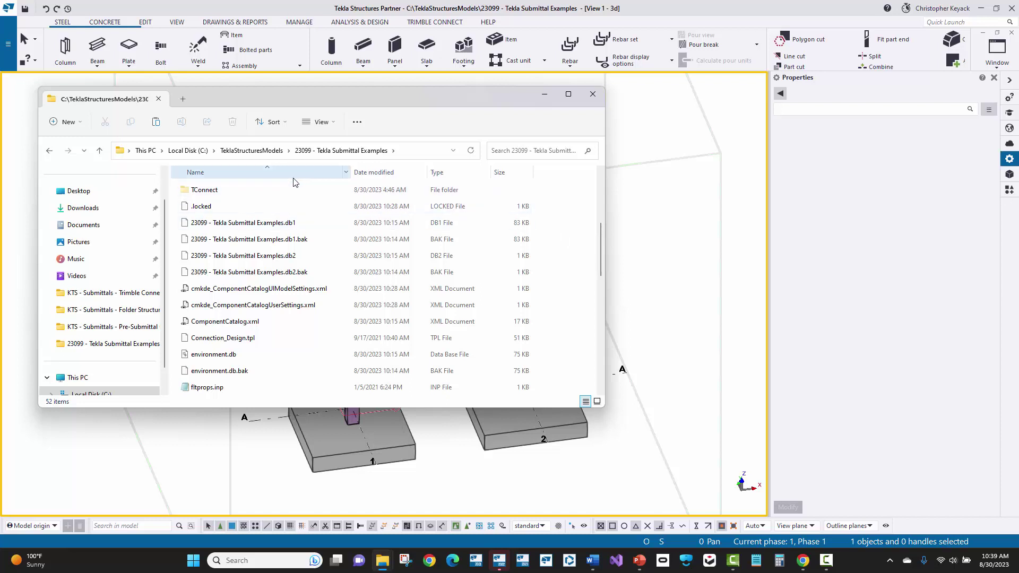
scroll(253, 220, "up", 4)
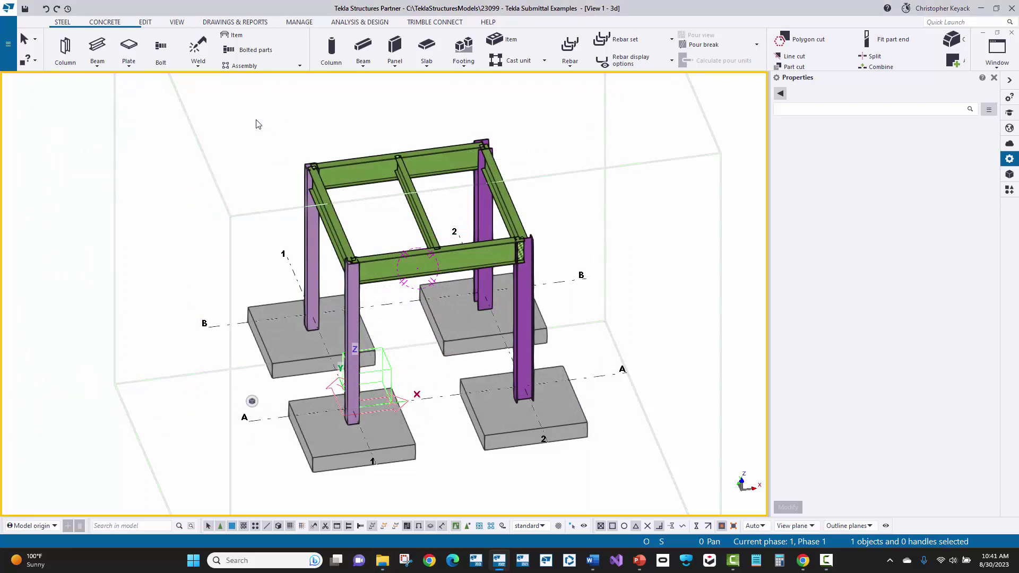
- In Tekla Structures, examine the A500-GR.C-46 and A500-GR.C-50 steel grades in the material catalog and close it without changes
left_click(8, 44)
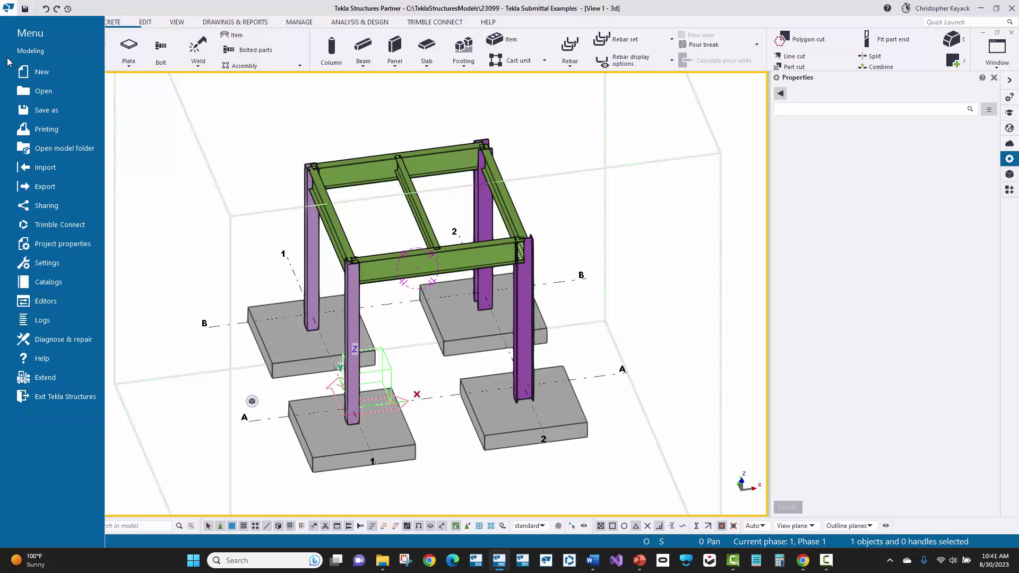
left_click(69, 279)
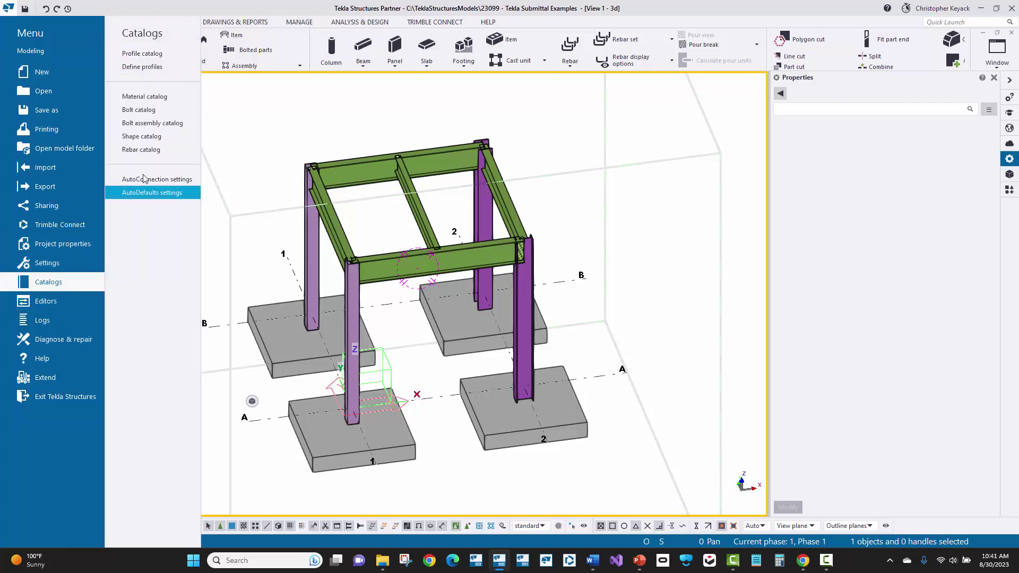
left_click(166, 98)
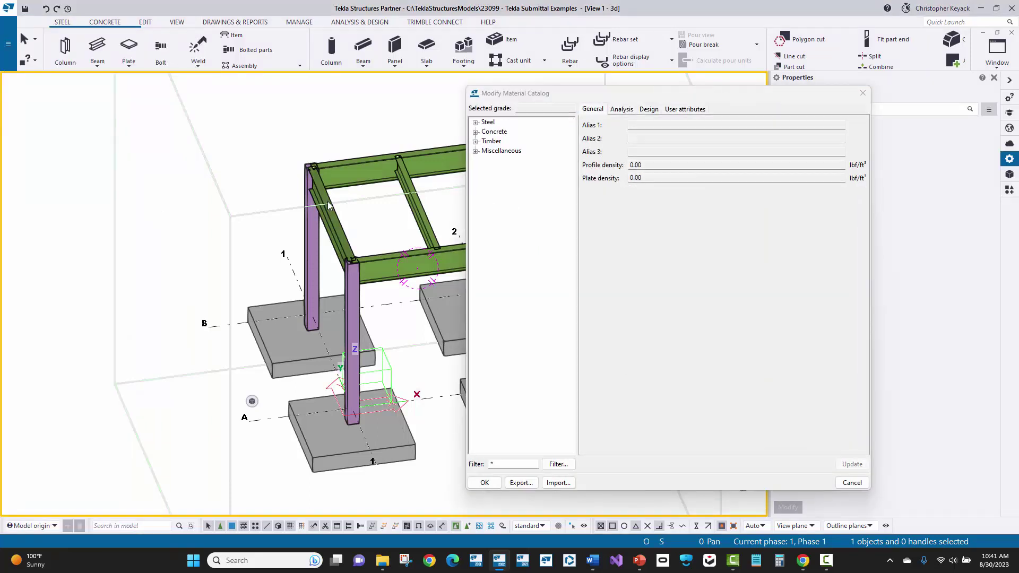
left_click(476, 124)
scroll(488, 355, "down", 6)
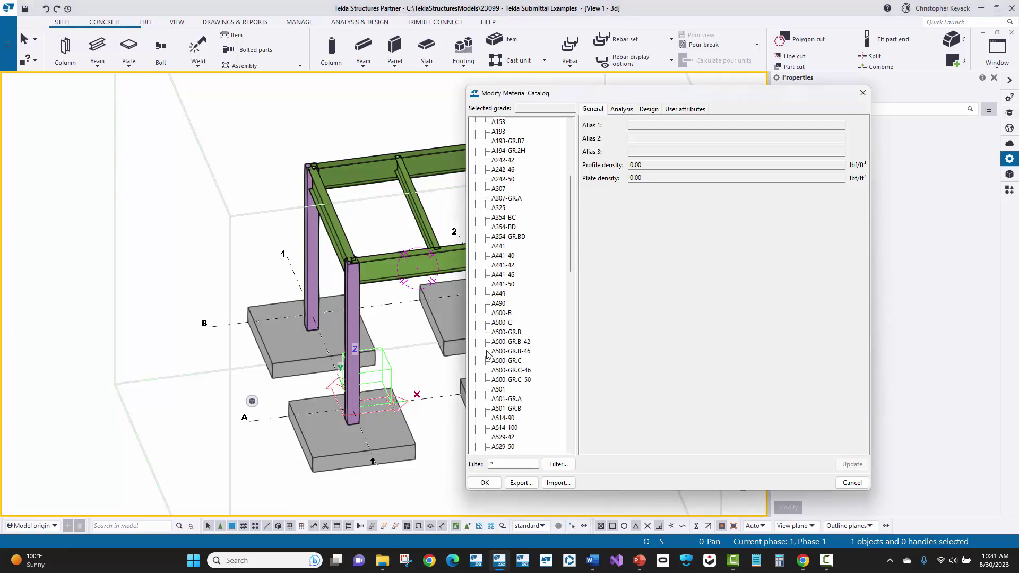
left_click(512, 371)
left_click(503, 380)
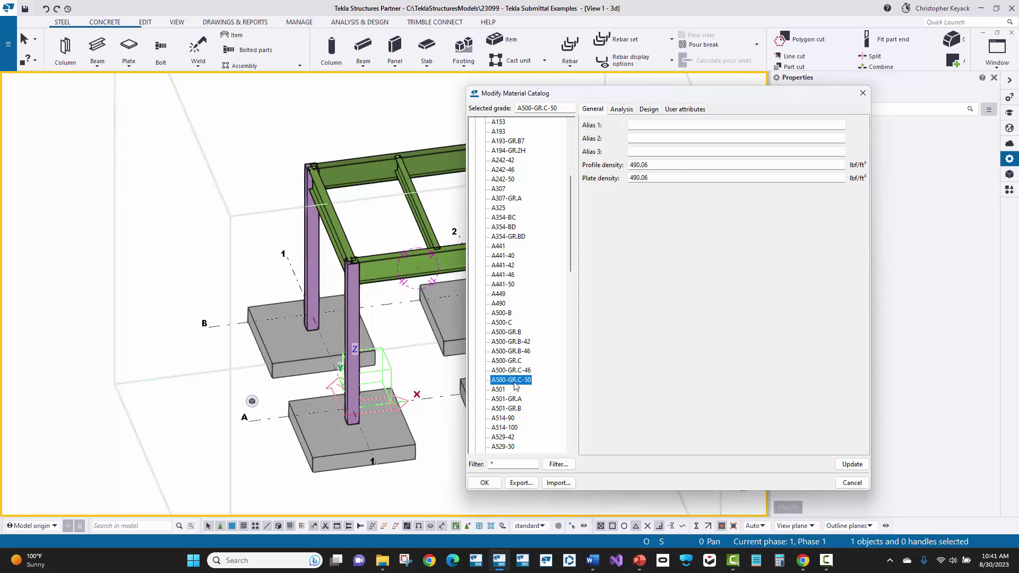
right_click(515, 384)
left_click(510, 383)
left_click(858, 484)
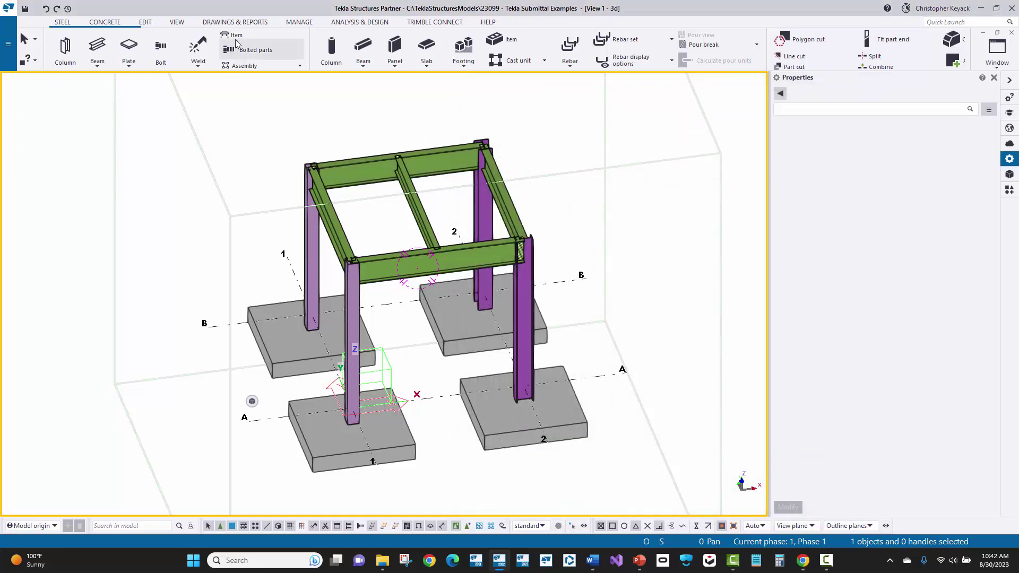
- Review the name and number of Phase 1 in the Phase Manager and close it without changes
left_click(300, 23)
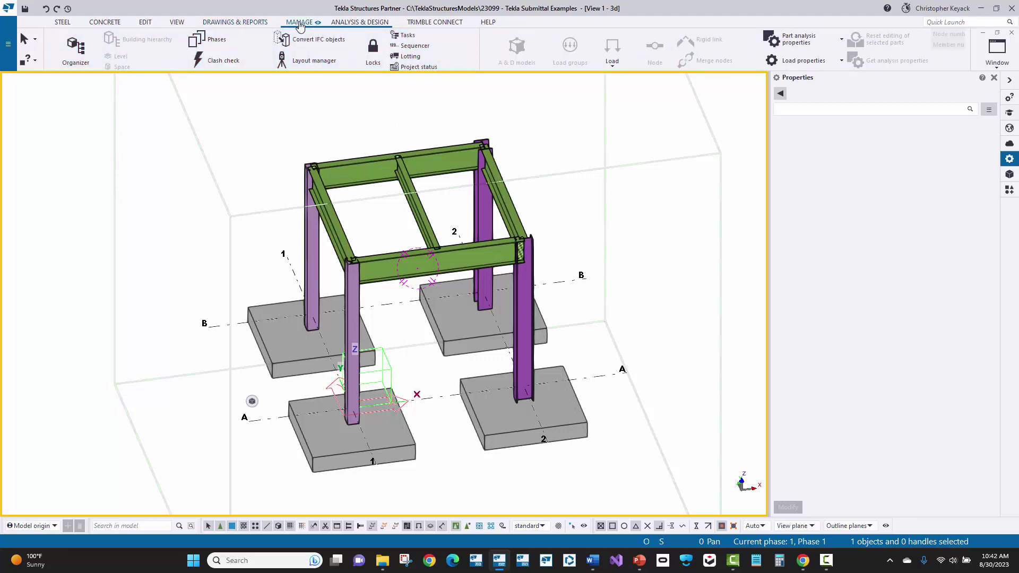
left_click(207, 43)
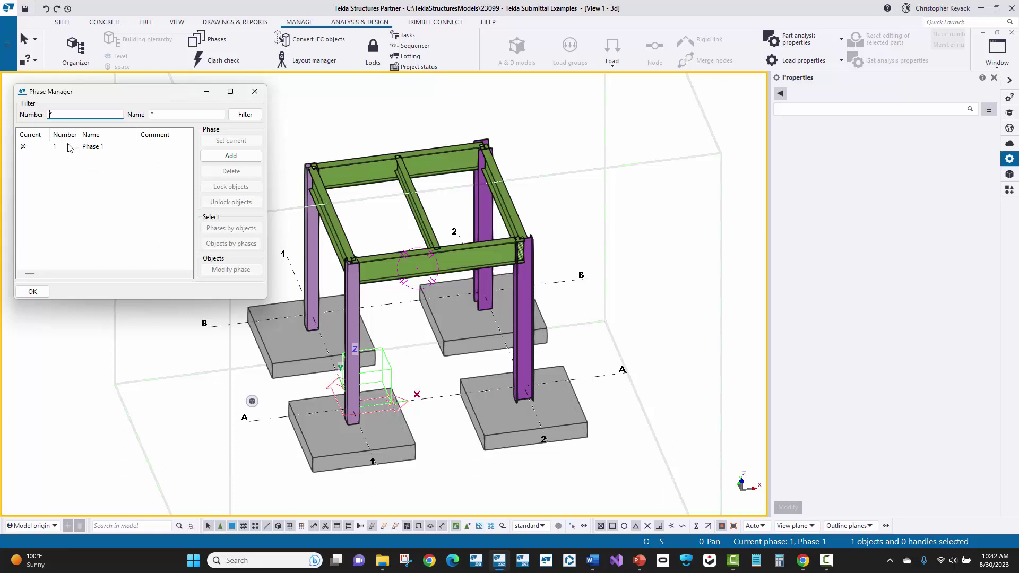
left_click(110, 150)
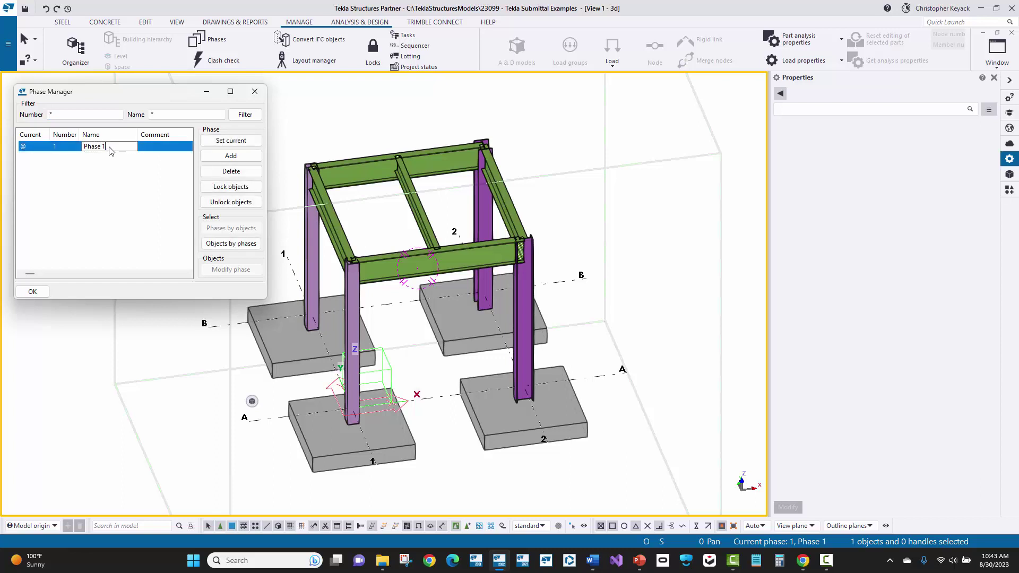
left_click_drag(110, 150, 82, 149)
left_click(120, 213)
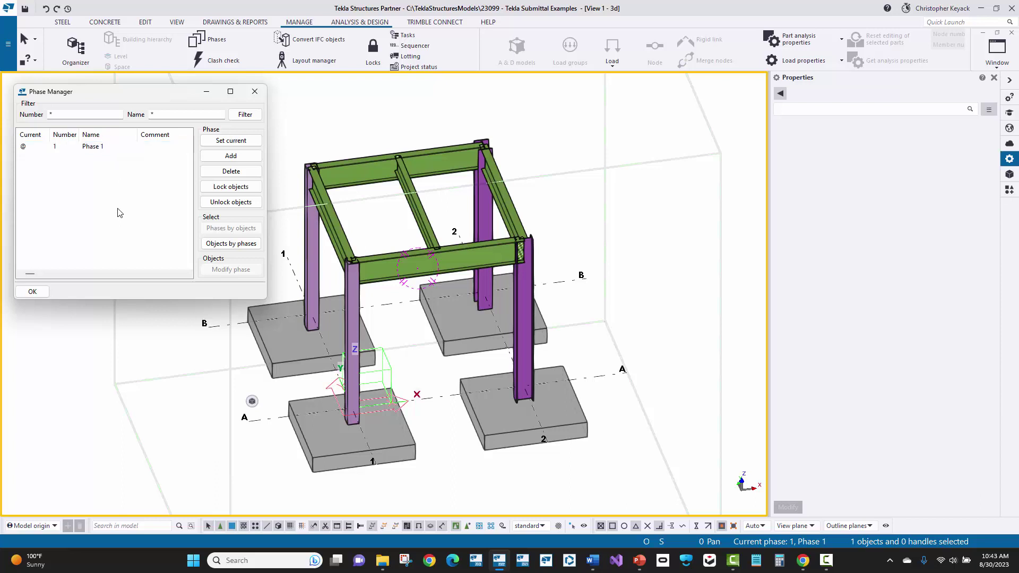
left_click(59, 148)
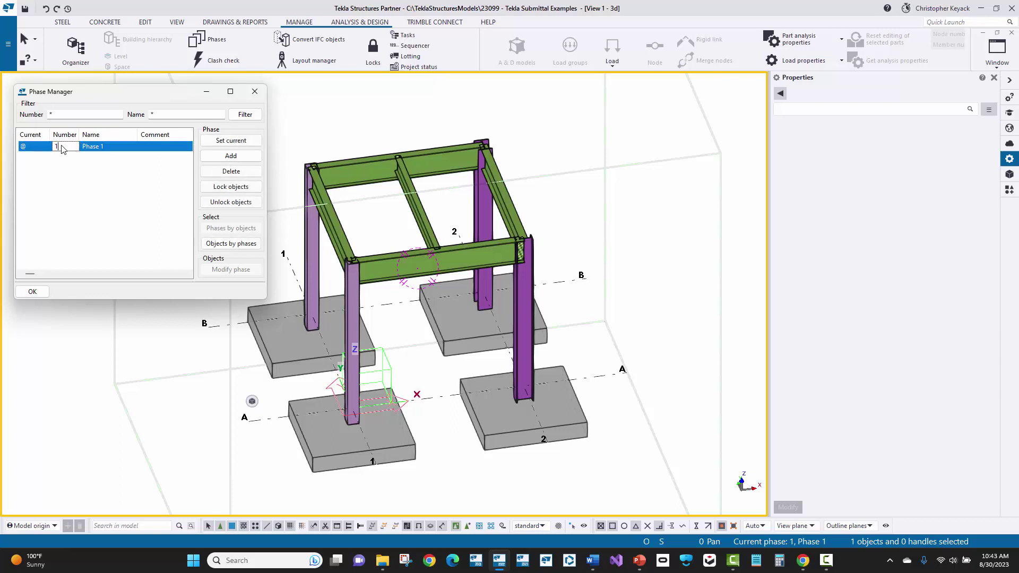
left_click(73, 186)
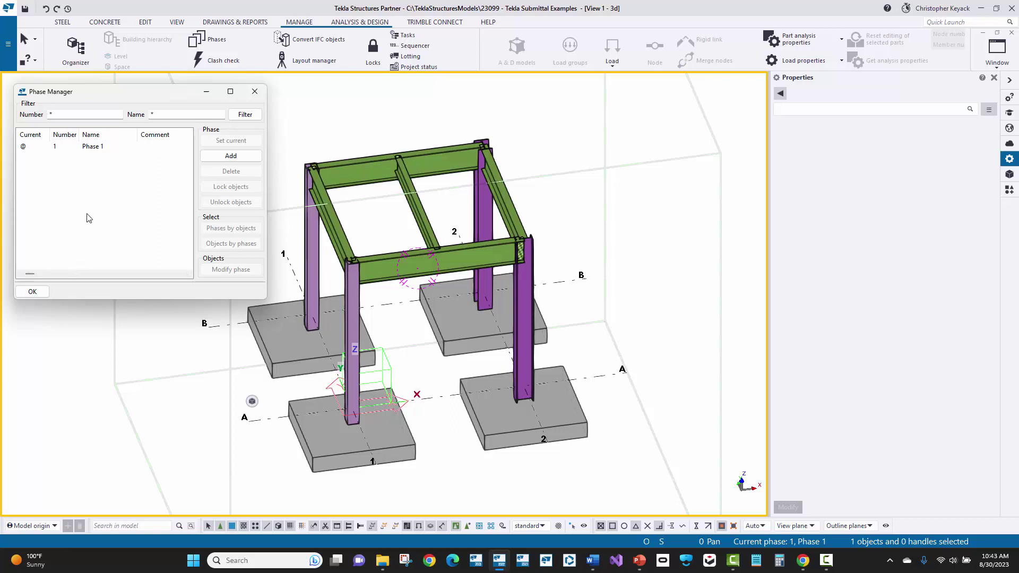
left_click(256, 91)
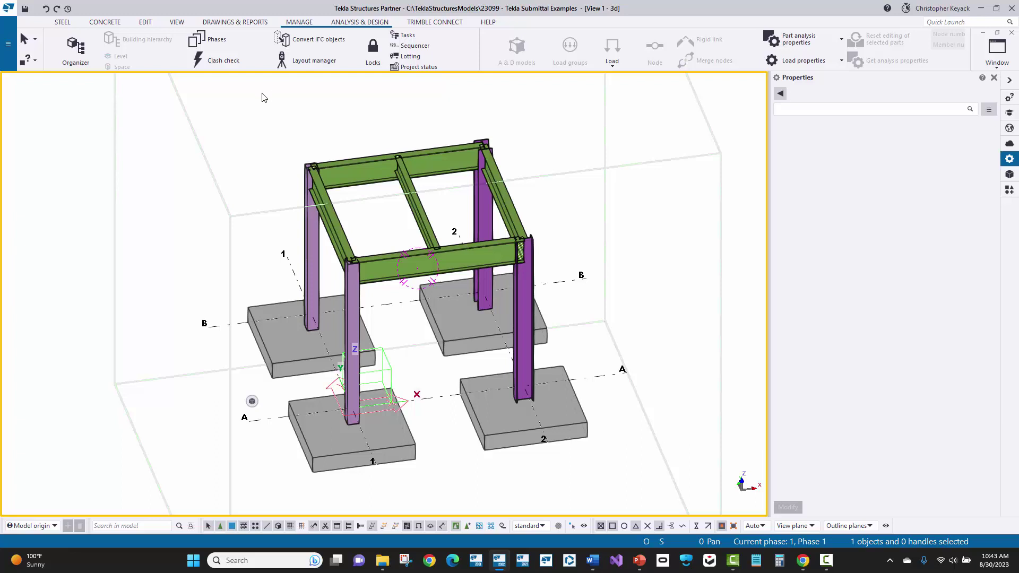
- Show the details of the 23099 - Tekla Submittal Examples model in the list of recent models
left_click(8, 56)
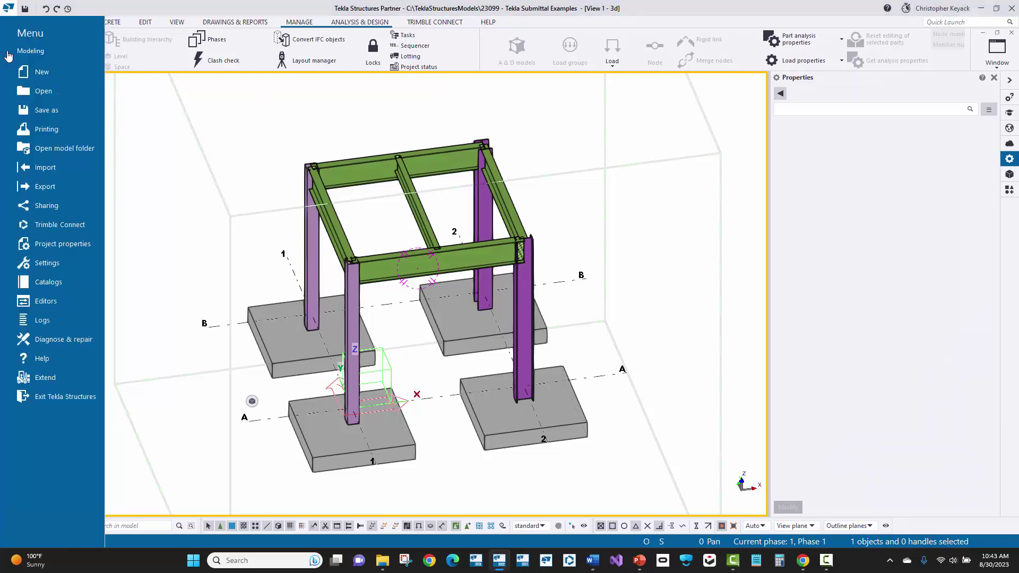
left_click(43, 91)
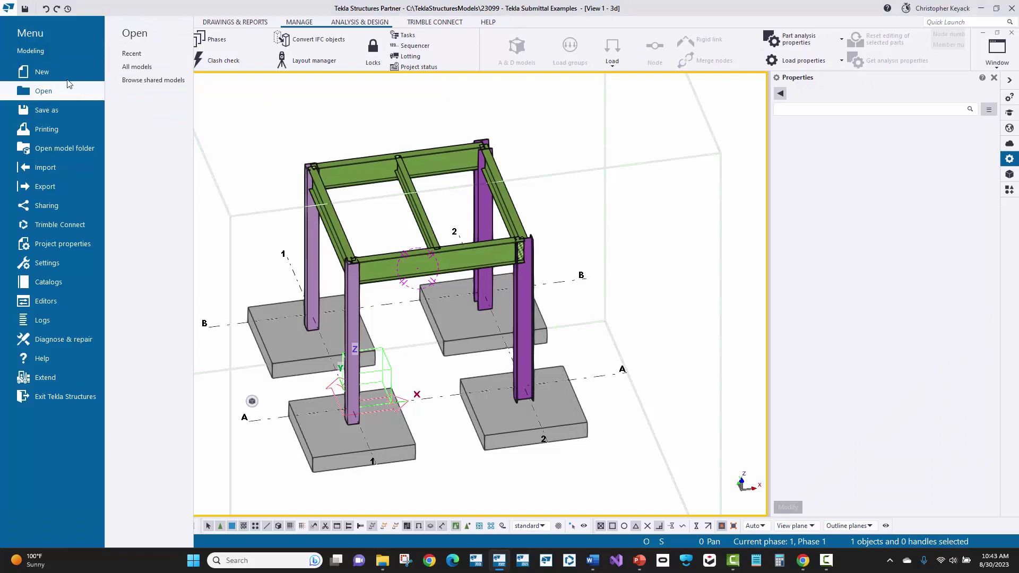
left_click(161, 55)
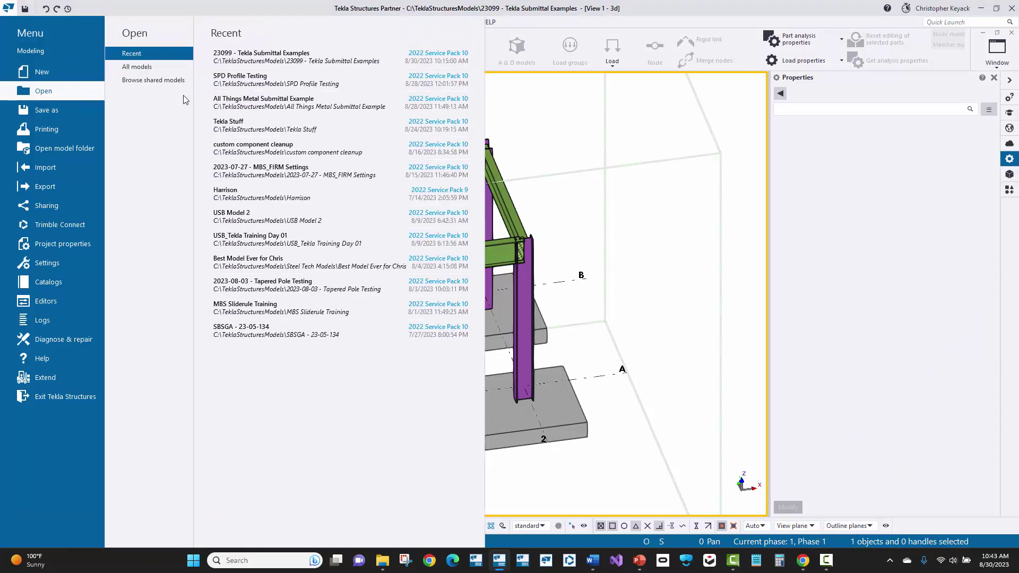
left_click(270, 59)
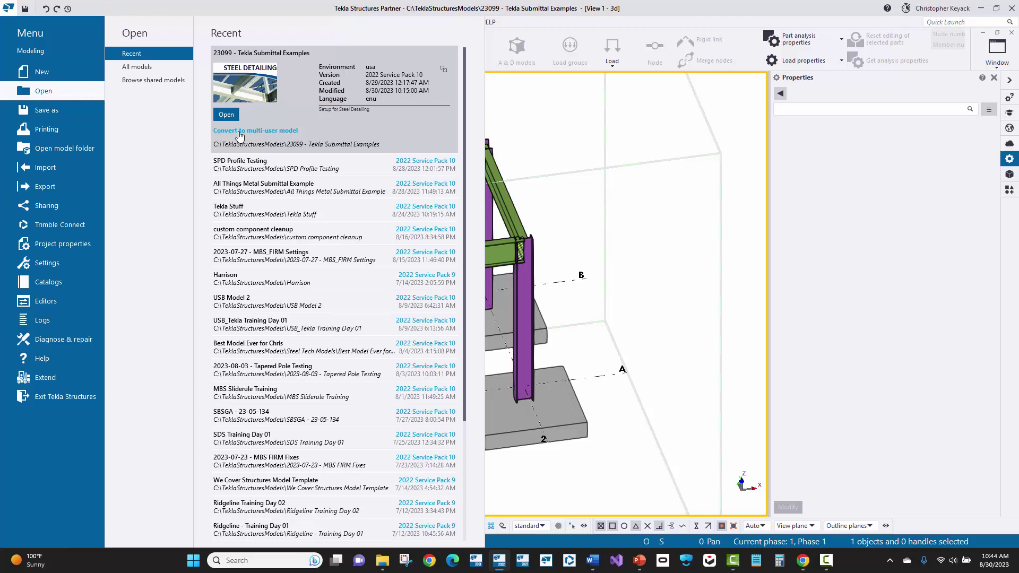
- Review the sharing options of the single-user model and leave them without starting to share
left_click(53, 207)
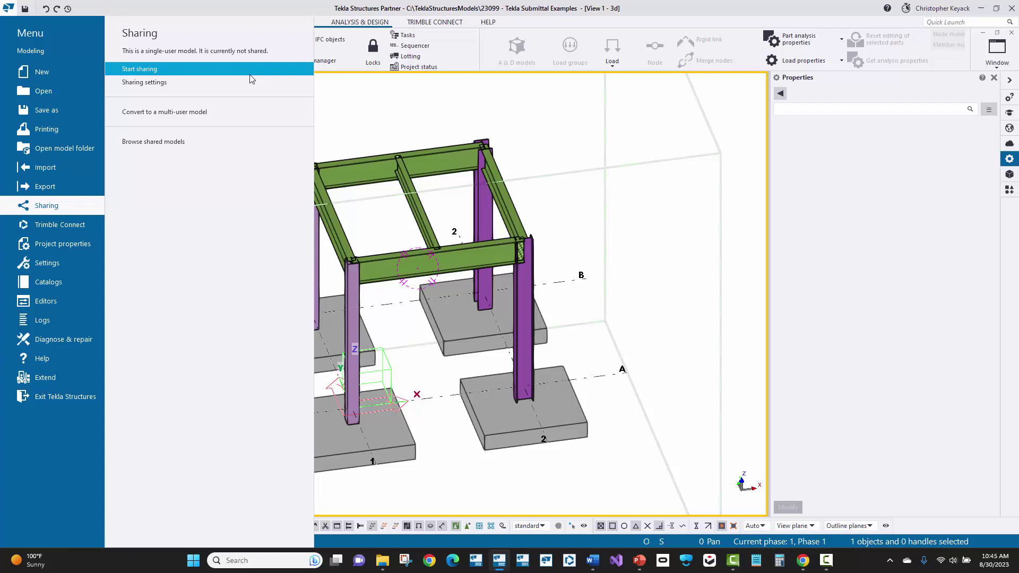
left_click(371, 104)
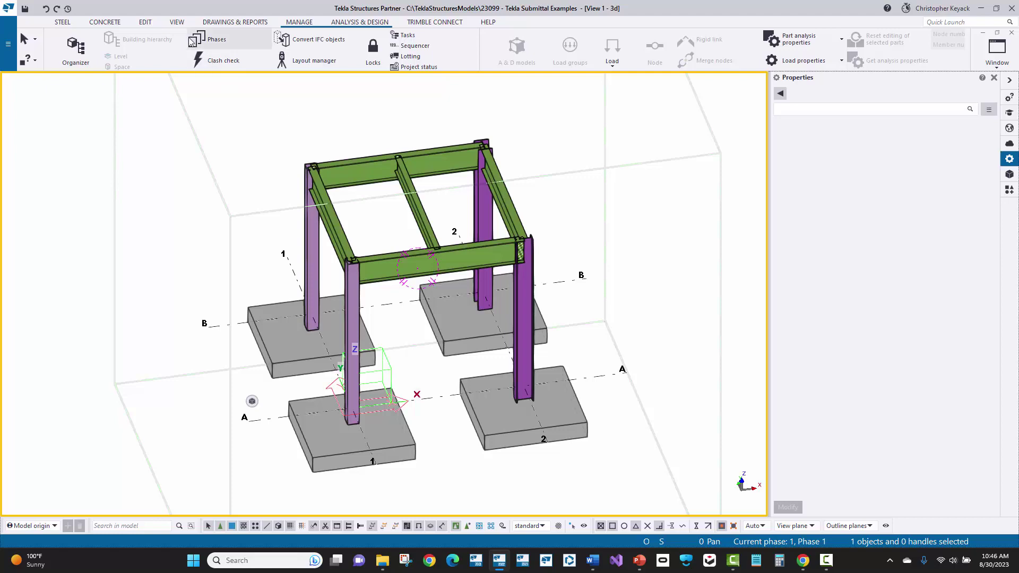
- Review the named and visible views of the model in the view list and close it without changes
left_click(176, 22)
left_click(71, 49)
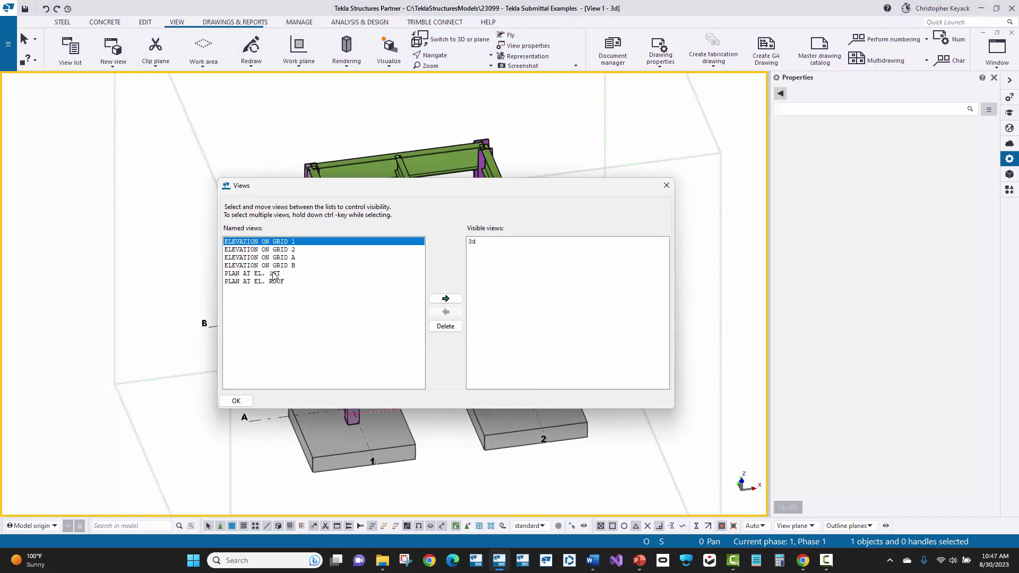
left_click(477, 244)
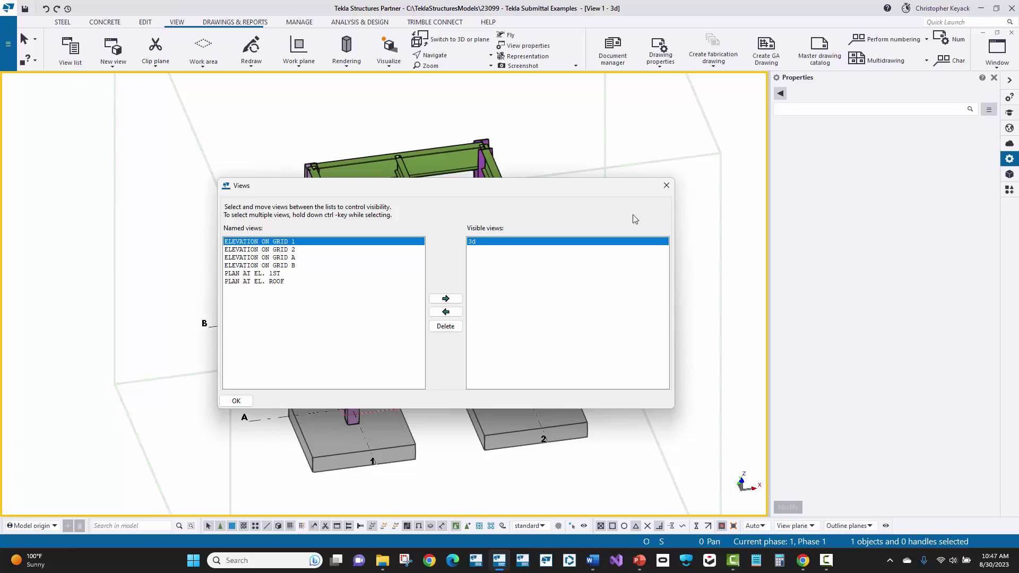
left_click(667, 185)
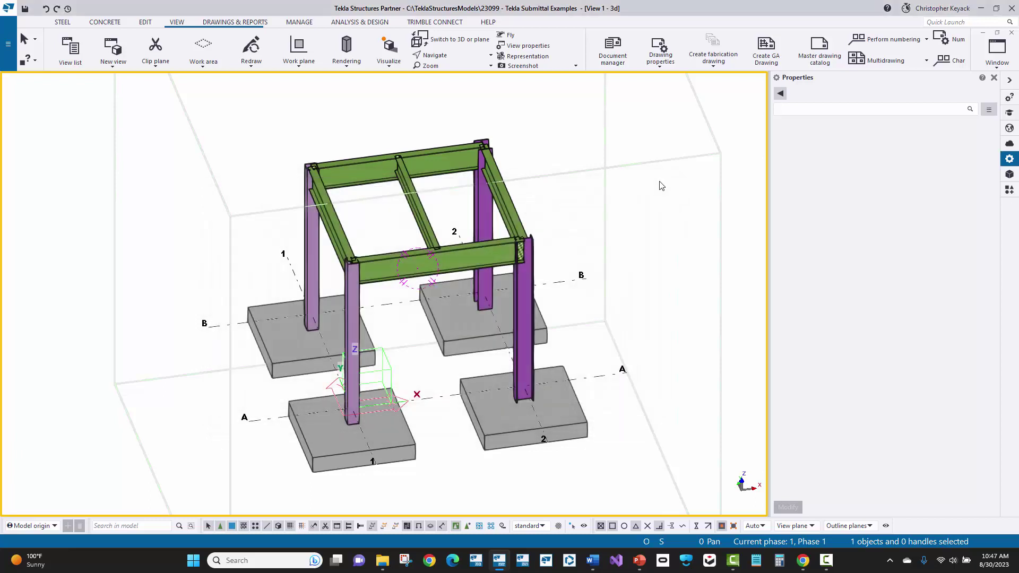
- Open the 3d view's properties, check the All group's color setting in the standard object representation, and cancel the representation
double_click(559, 141)
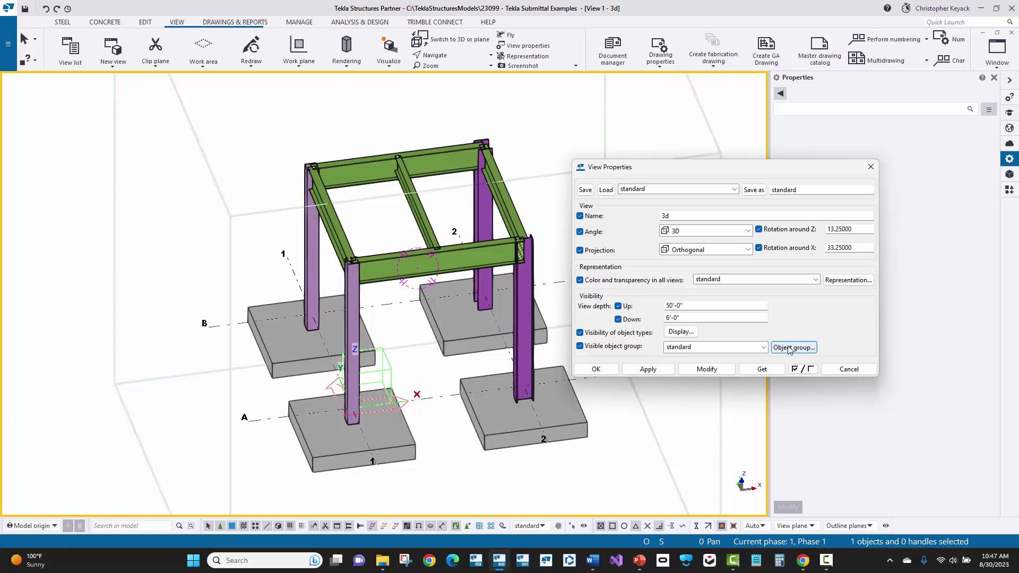
left_click(844, 281)
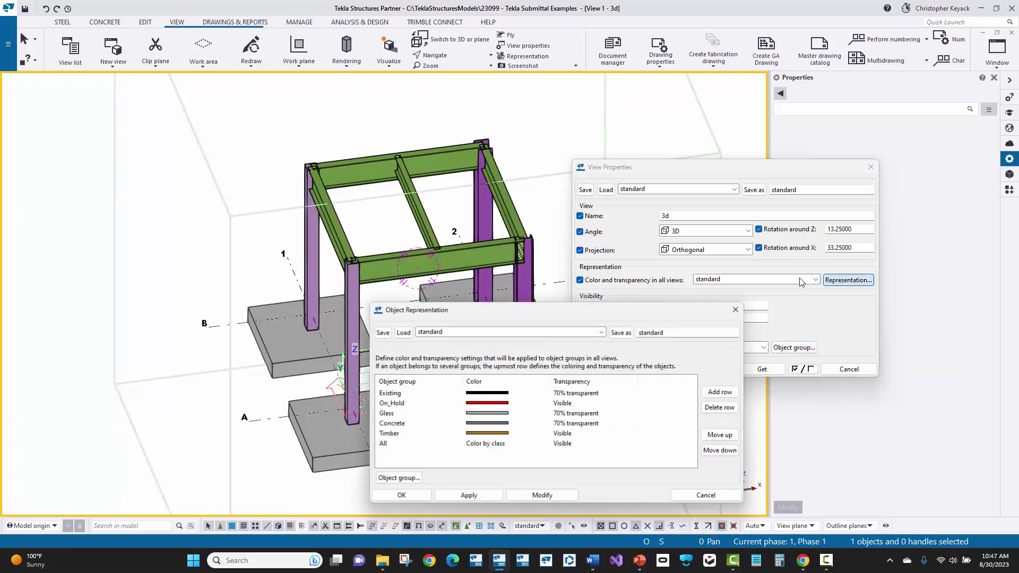
left_click(500, 447)
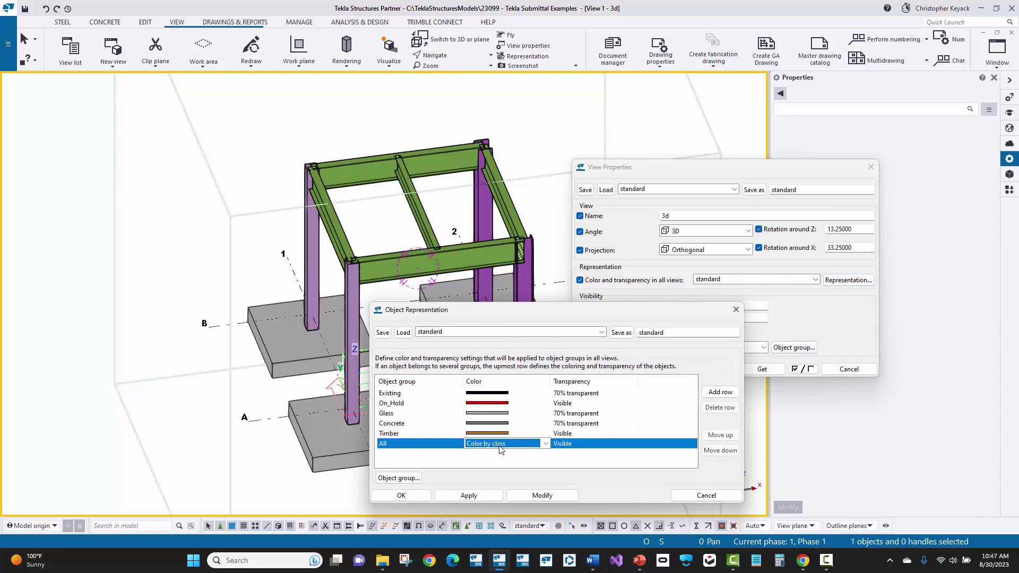
left_click(692, 496)
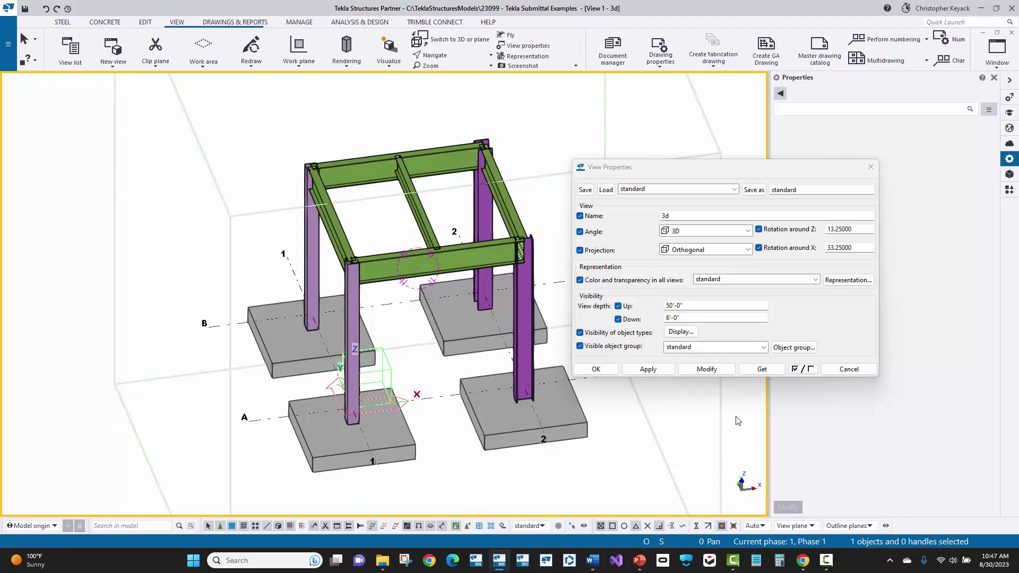
- Apply the standard object group view filter, with all of its rules left unticked, to the 3d view
left_click(795, 348)
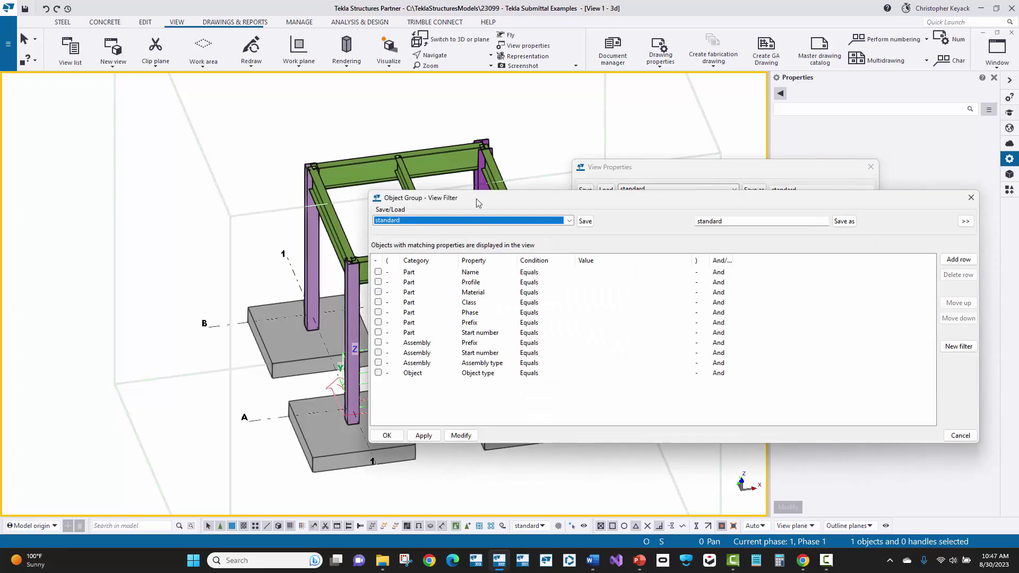
left_click_drag(444, 217, 140, 201)
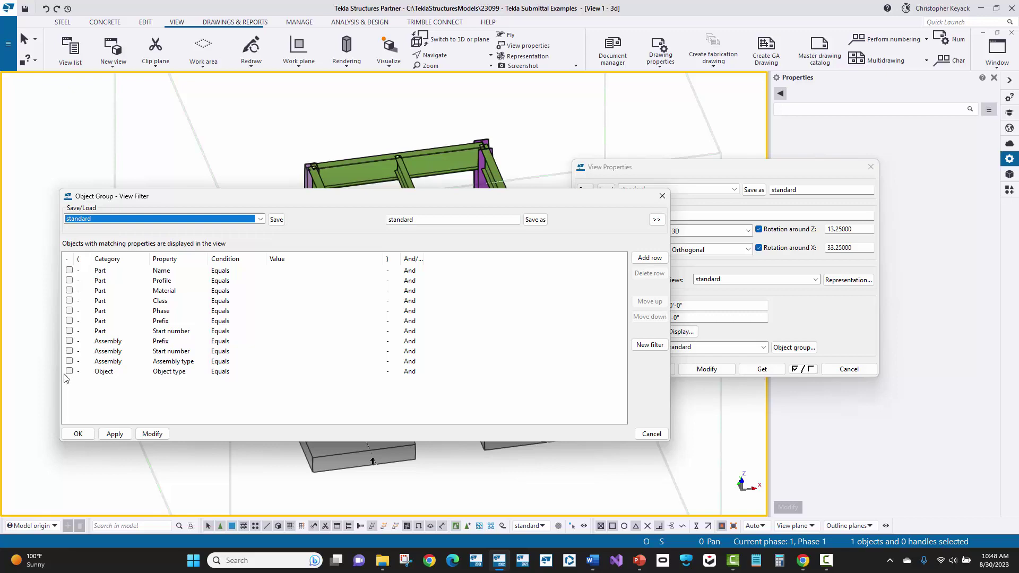
left_click(152, 433)
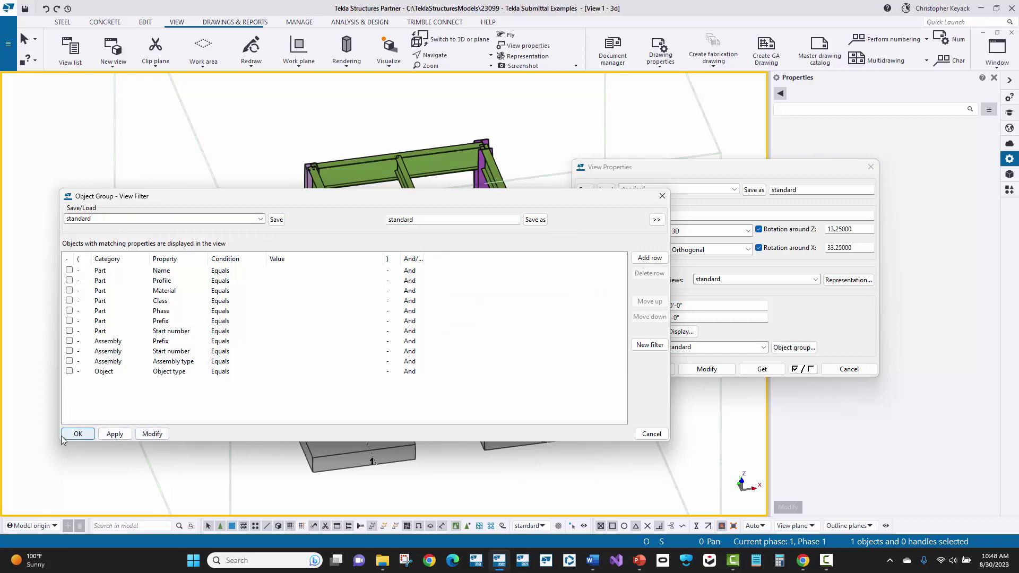
left_click(66, 434)
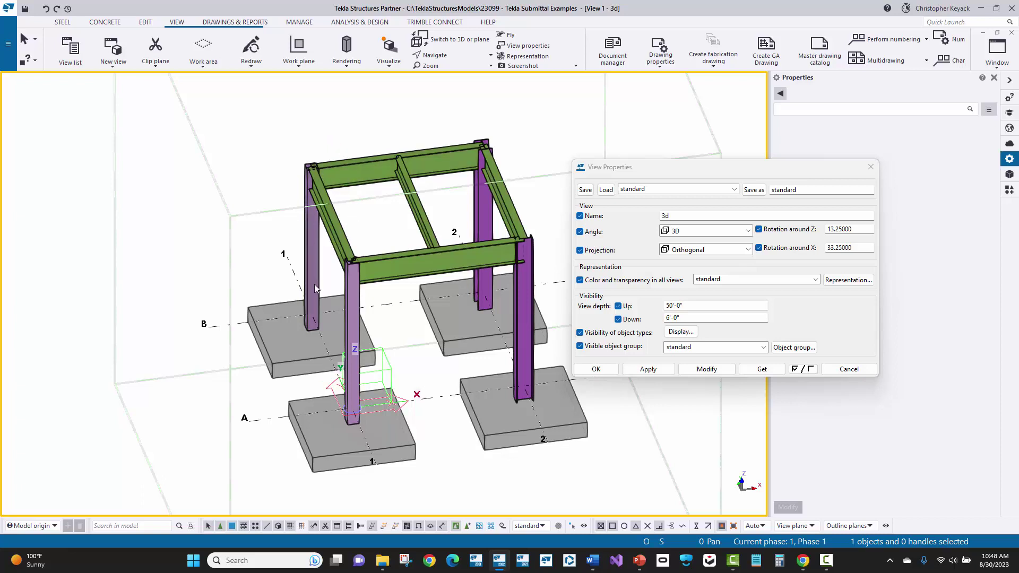
- Examine the object type visibility and representation settings of the 3d view, and cancel the view properties
left_click(681, 331)
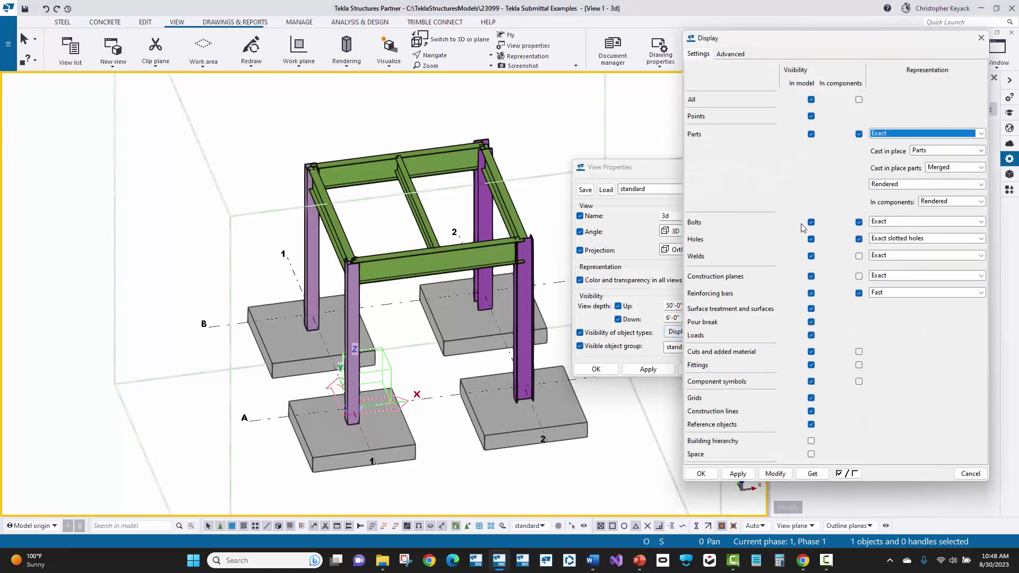
left_click(970, 473)
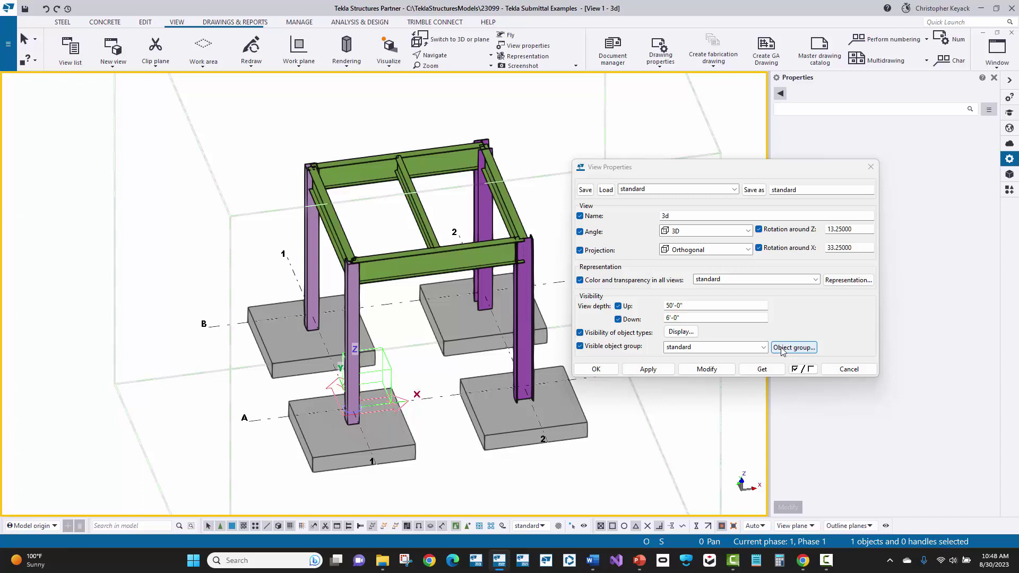
left_click(849, 369)
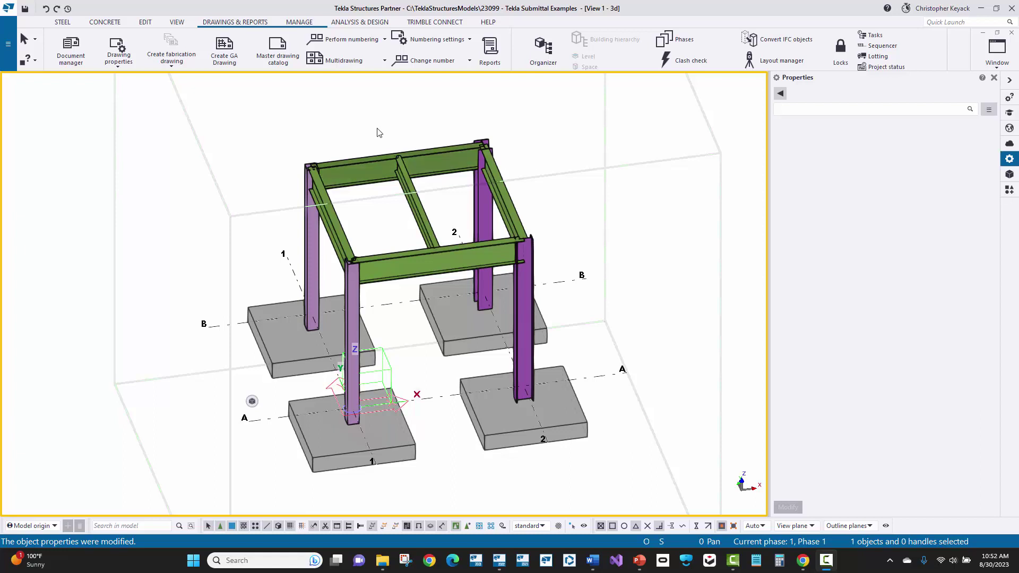
- Repair the model and the library database (xslib)
left_click(9, 52)
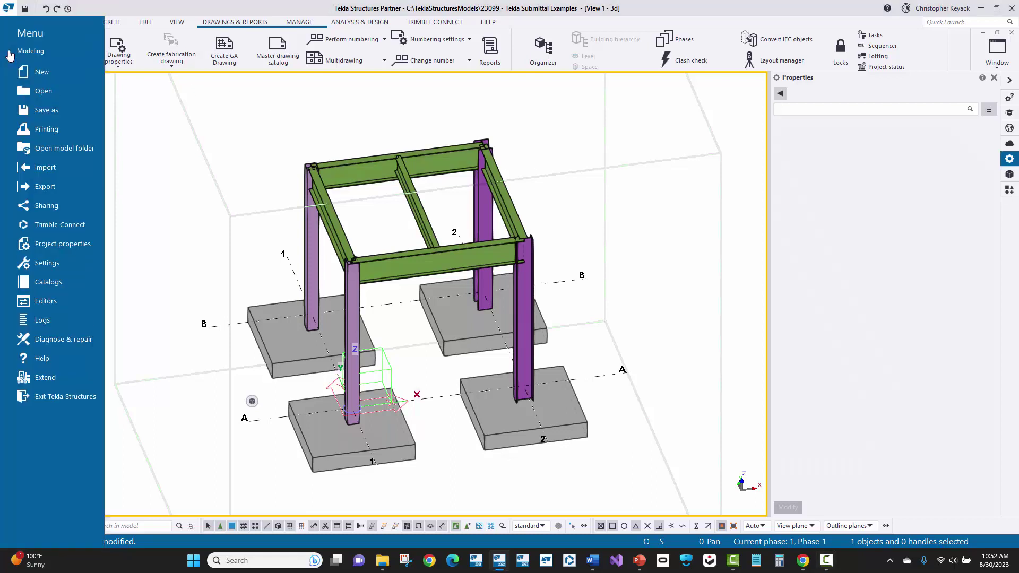
left_click(70, 342)
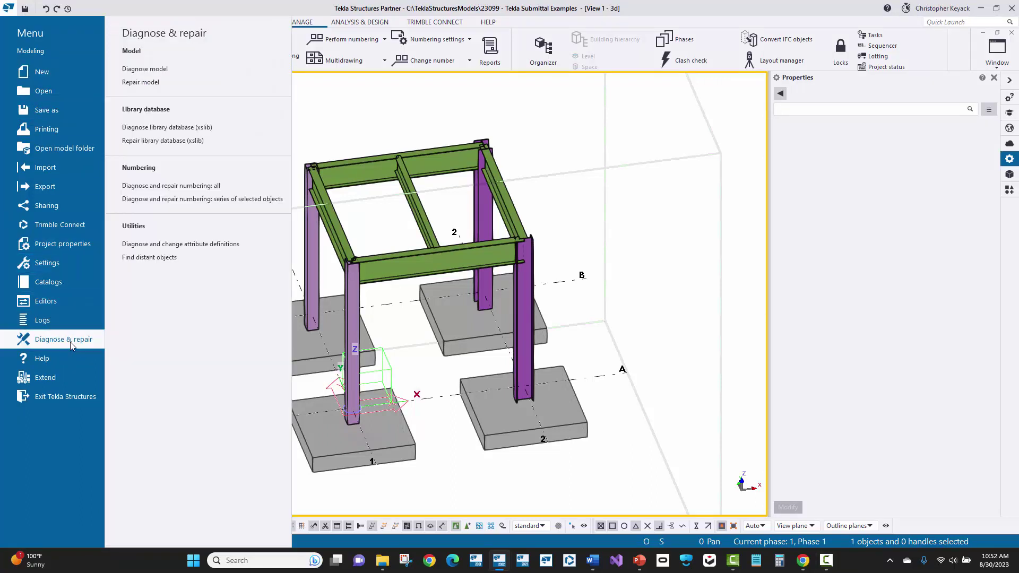
left_click(142, 82)
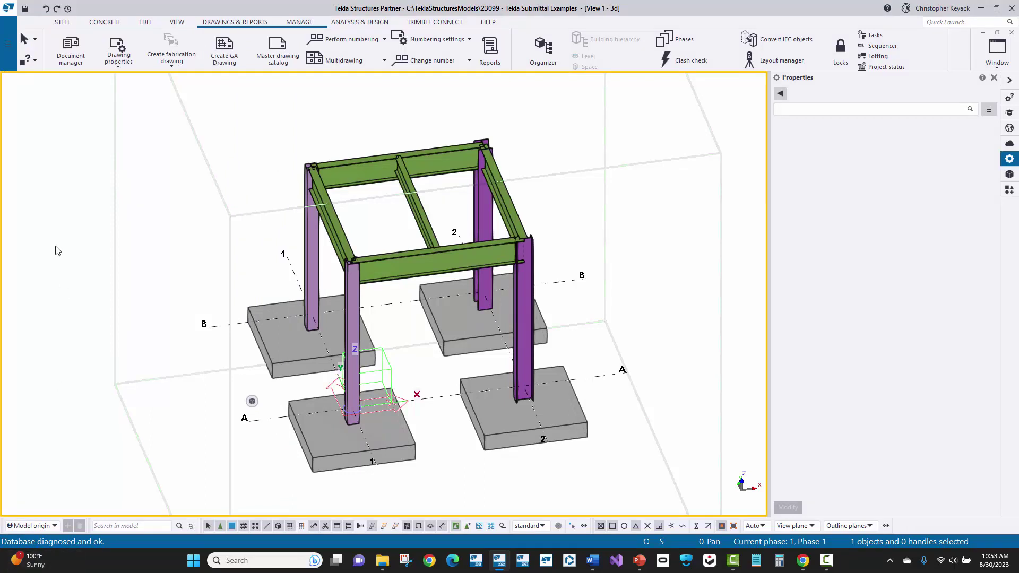
left_click(8, 43)
left_click(62, 342)
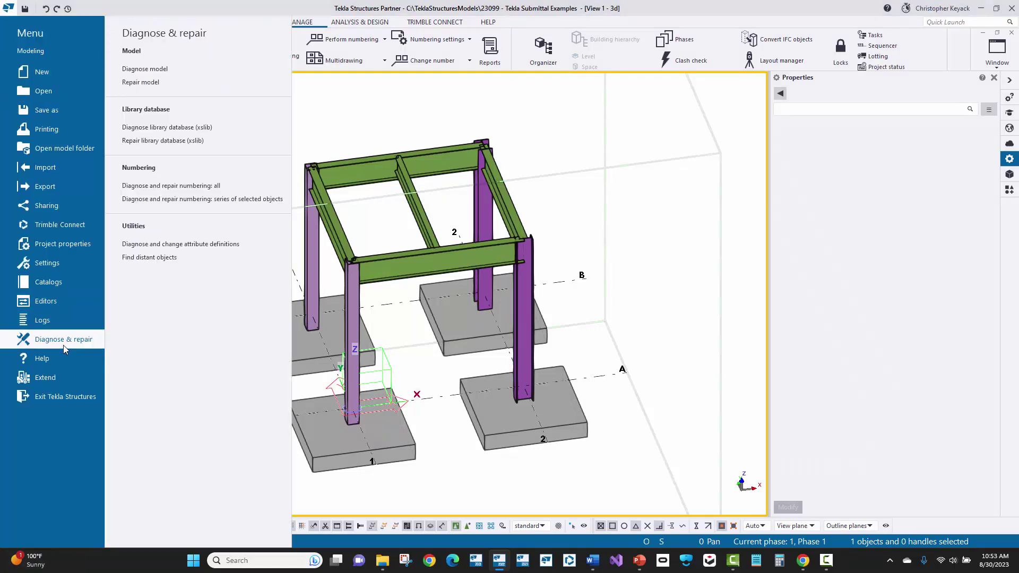
left_click(152, 139)
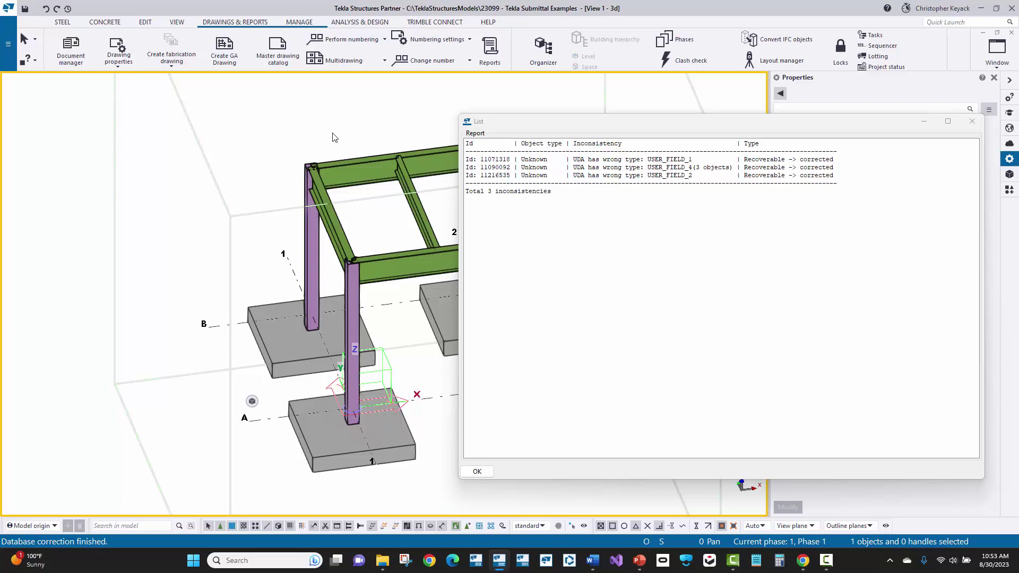
- Check each listed USER_FIELD inconsistency for a matching model object, and close the repair report
left_click(486, 161)
left_click(485, 168)
left_click(486, 177)
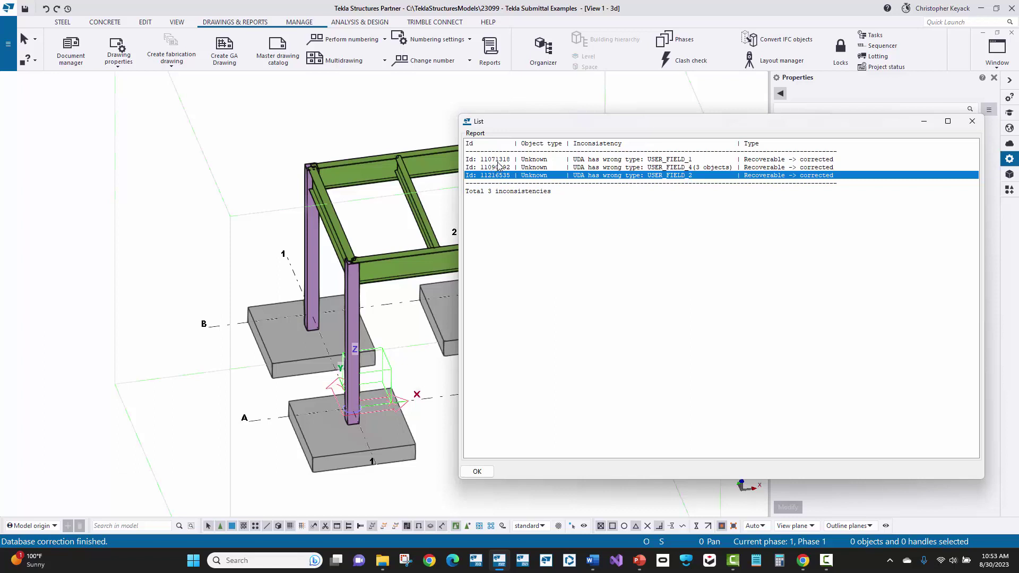
left_click(500, 161)
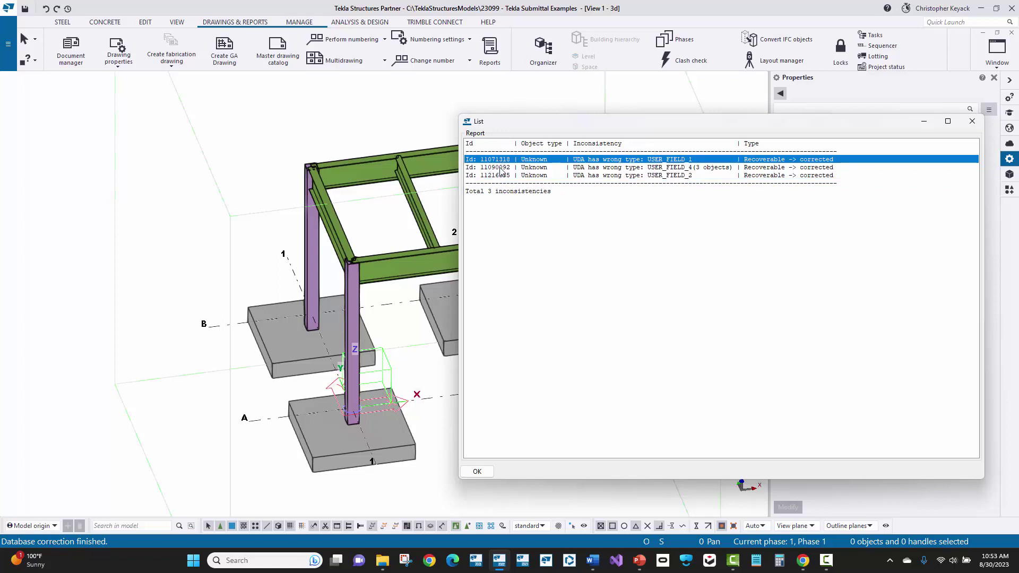
left_click(500, 169)
left_click(499, 177)
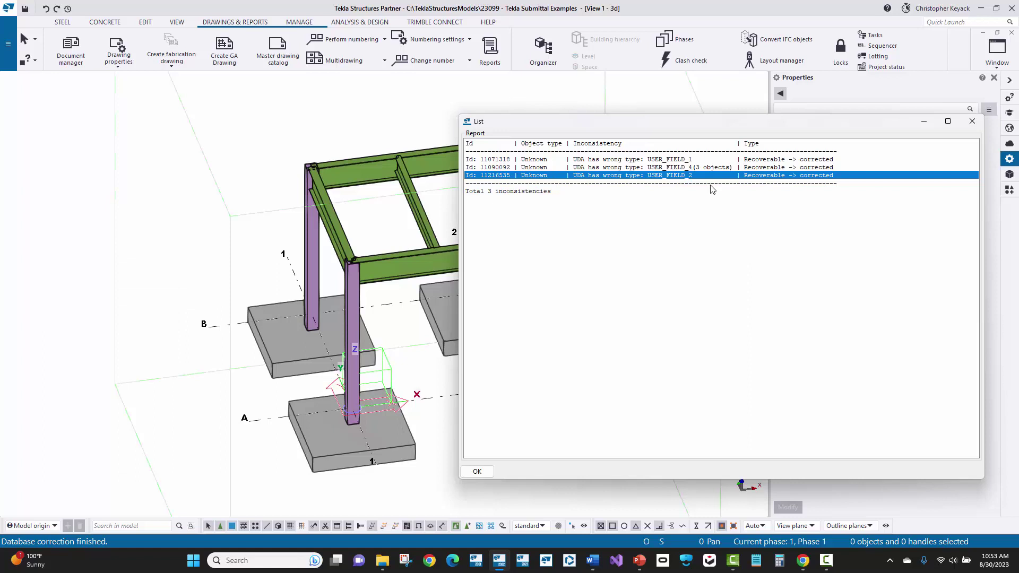
left_click(971, 123)
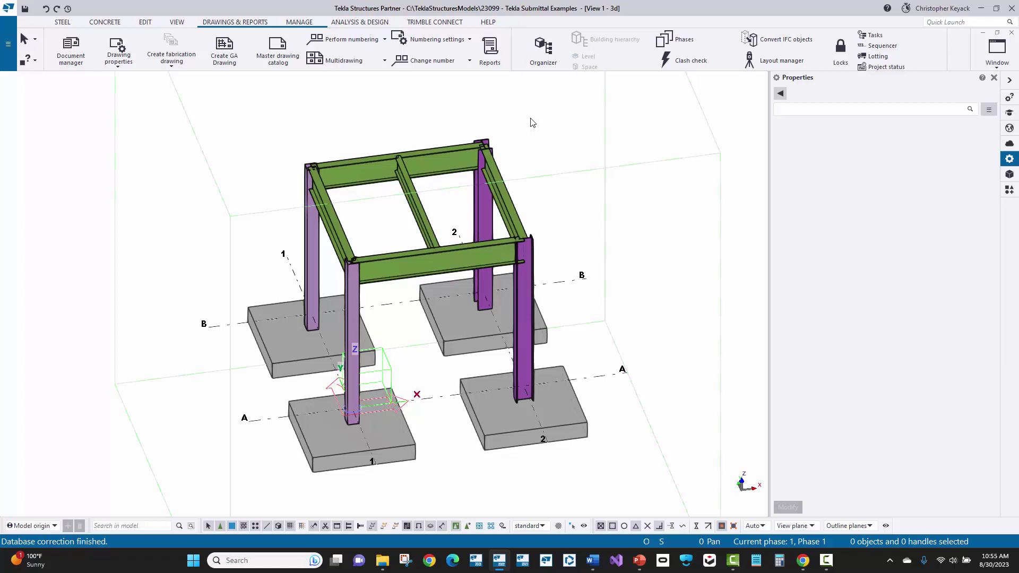
- Inquire the assembly of the W18X35 beam along grid B, check its assembly position, and close the inquiry
left_click(552, 208)
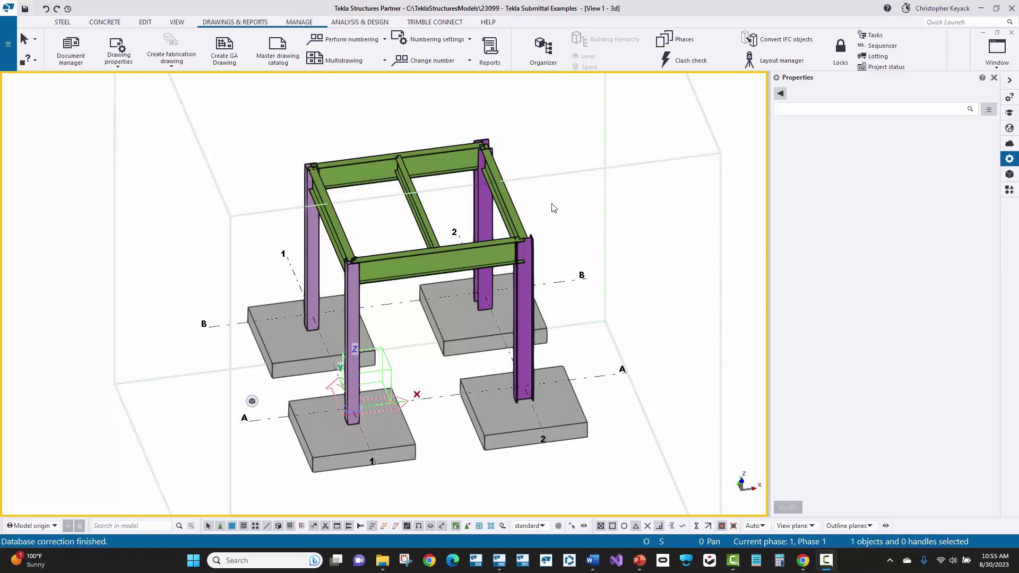
left_click(419, 161)
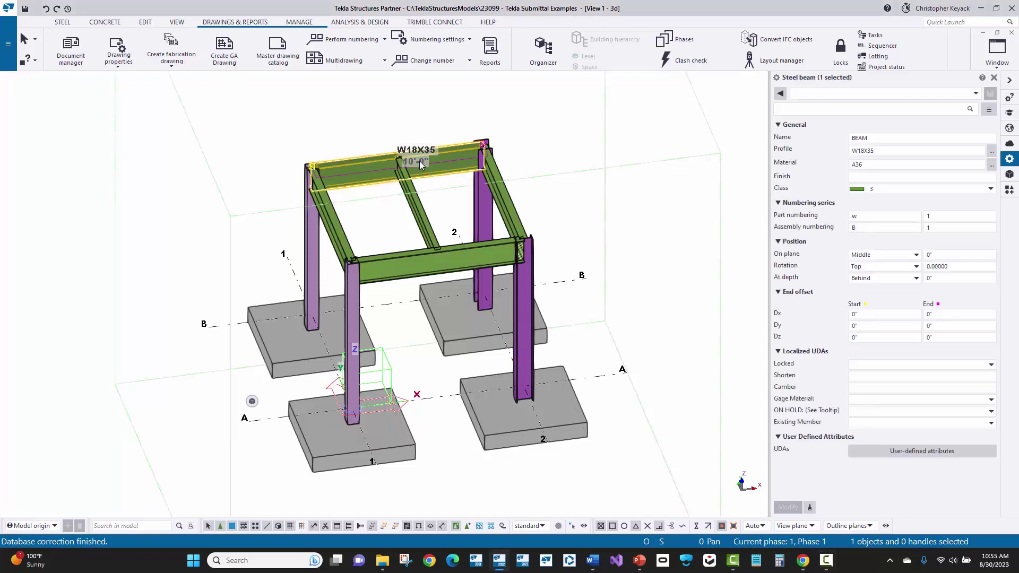
right_click(437, 162)
mouse_move(477, 209)
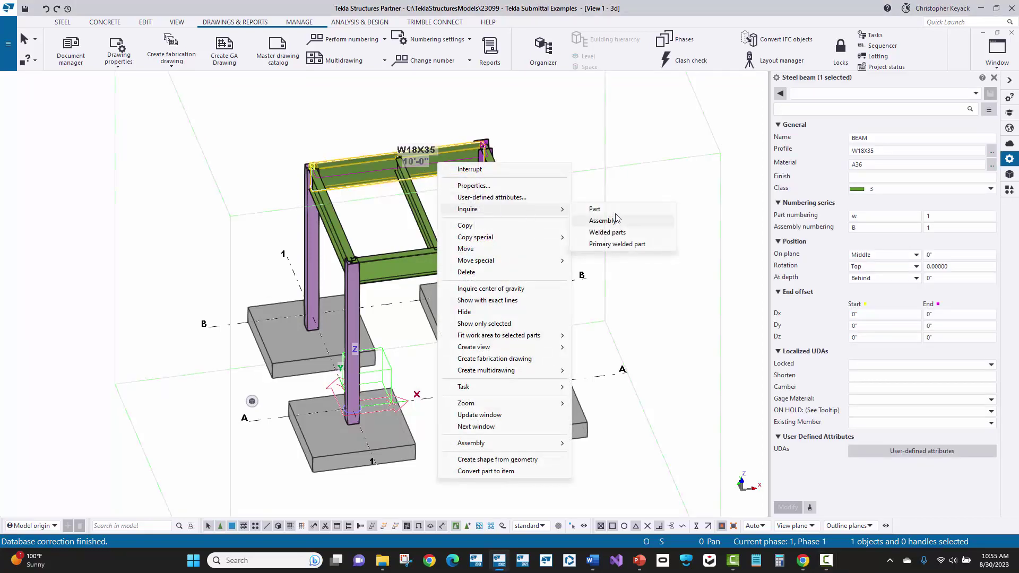
left_click(592, 221)
left_click_drag(795, 140, 824, 140)
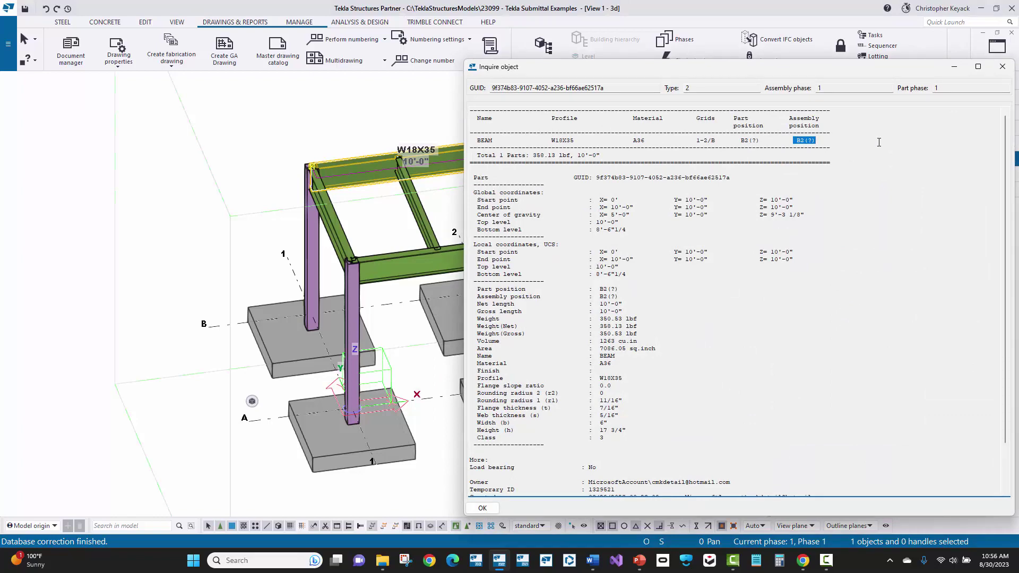
left_click(1002, 67)
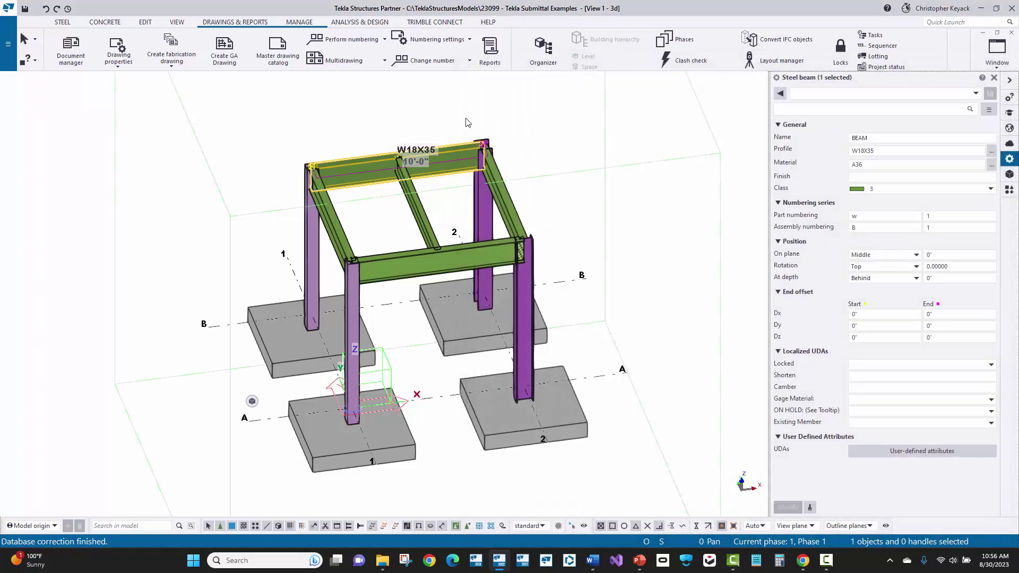
- Clear the beam selection, review the beam and column assembly drawings in Document manager, and close it
left_click(425, 114)
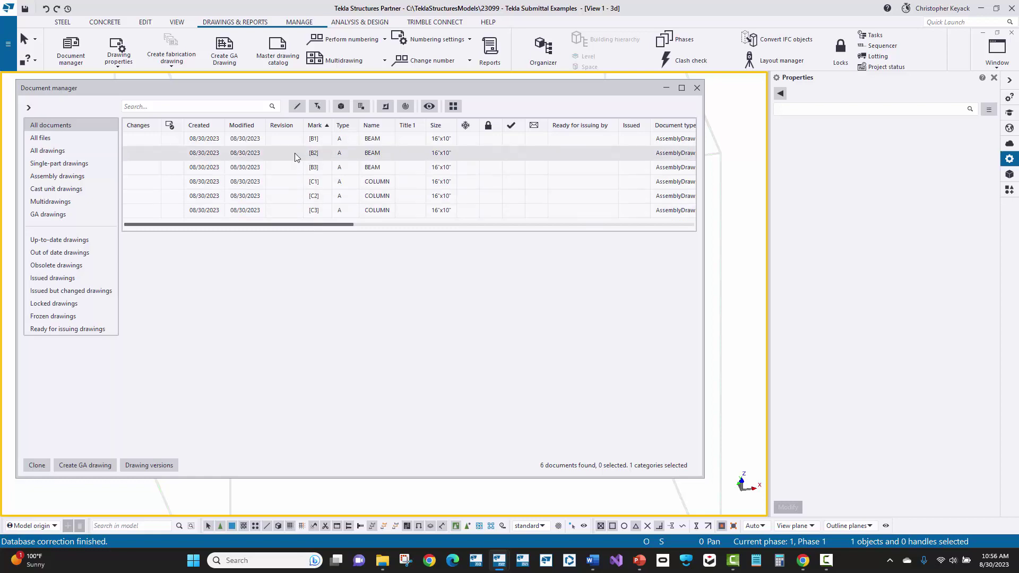
left_click(697, 88)
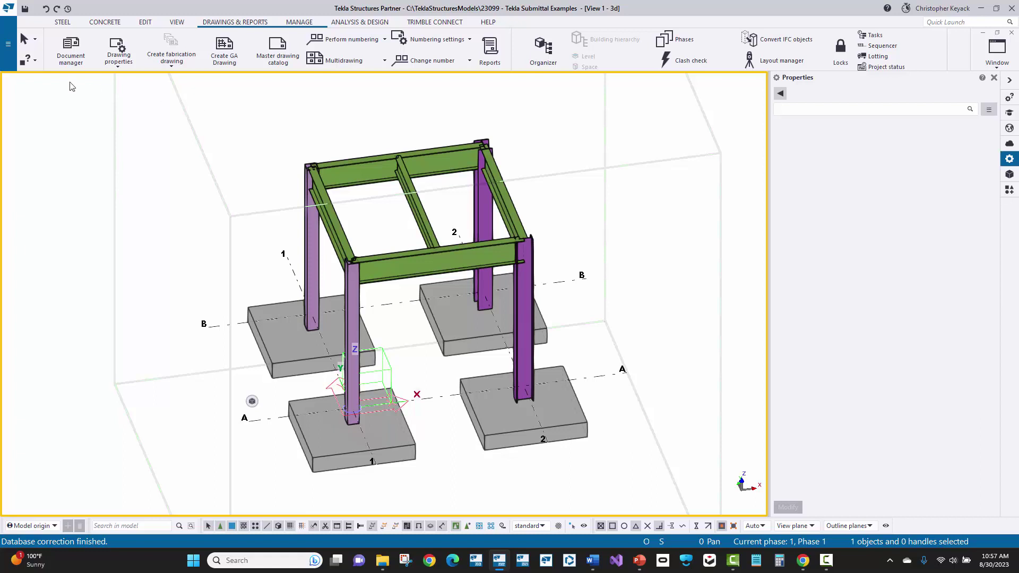
- Open the NC files export settings and enable creation for DSTV for angles, plates and profiles
left_click(8, 43)
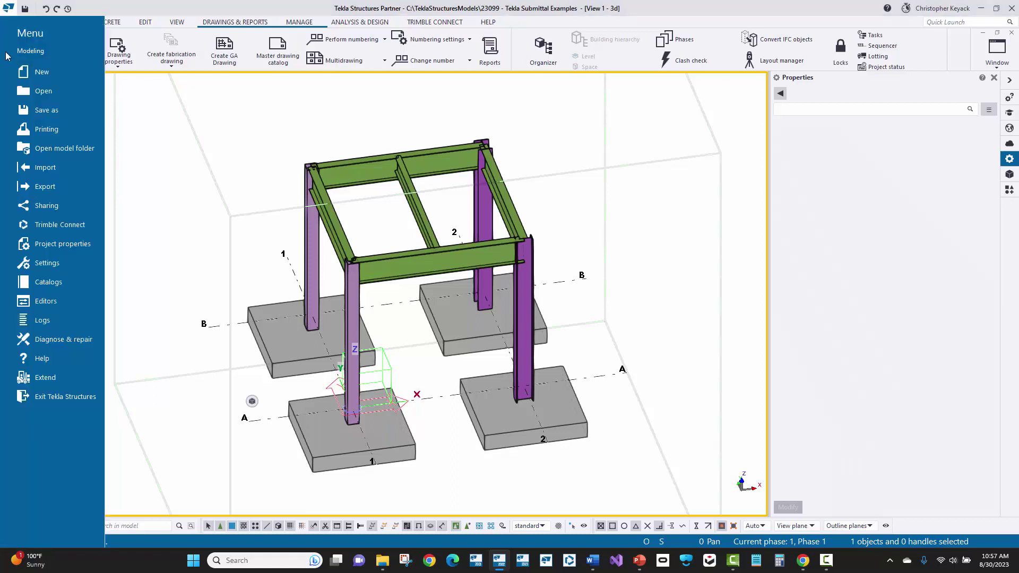
left_click(56, 188)
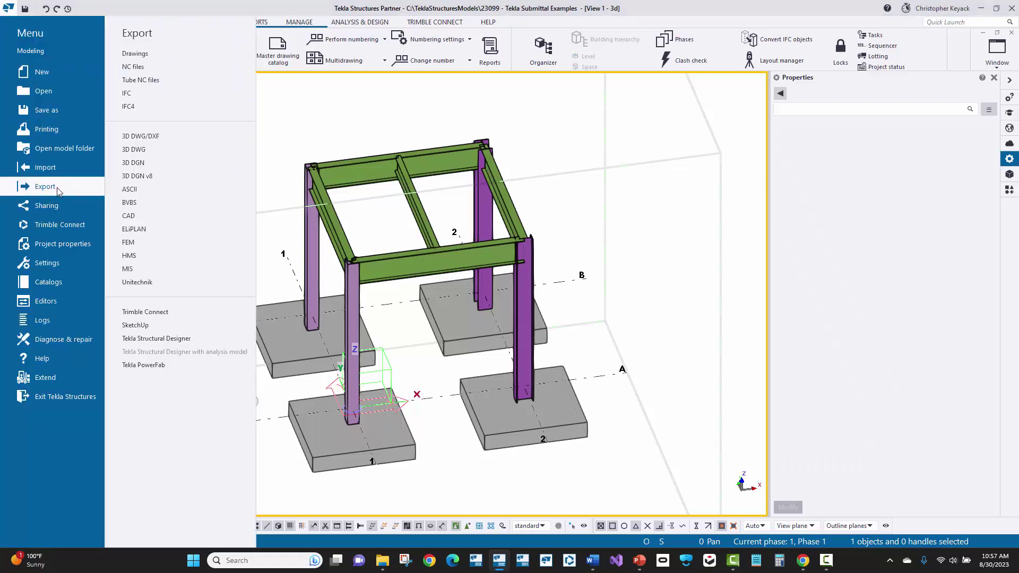
left_click(130, 68)
left_click_drag(372, 85, 108, 90)
left_click(36, 157)
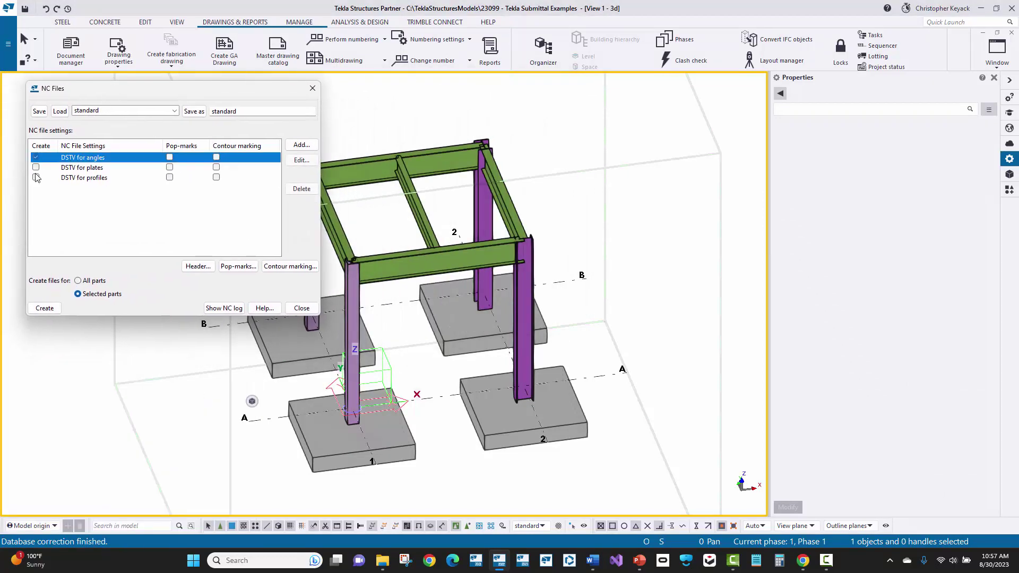
left_click(35, 167)
left_click(35, 177)
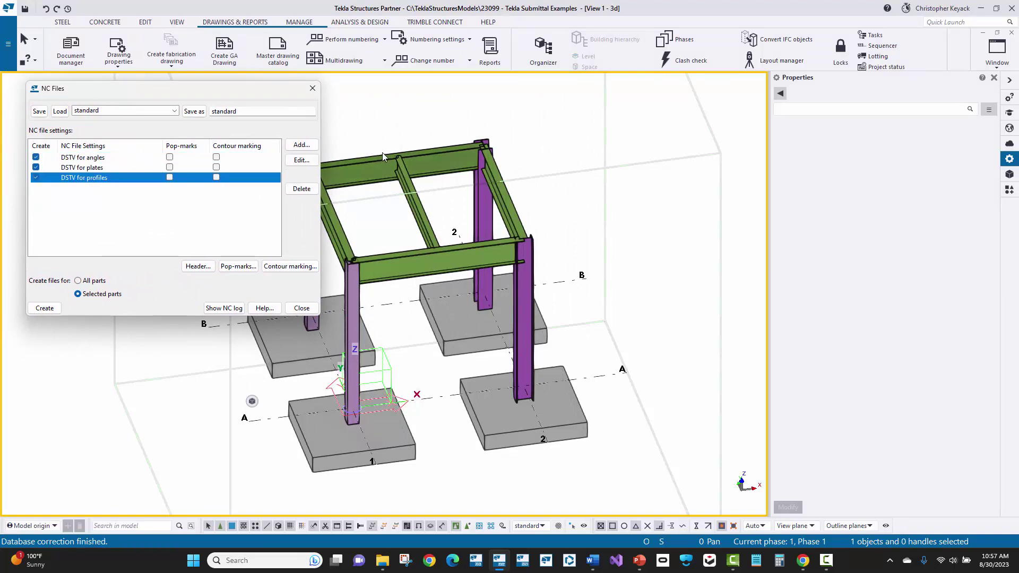
- Try to create NC files for the selected beams and columns, cancel the numbering request, close the export settings and clear the selection
left_click_drag(578, 94, 384, 250)
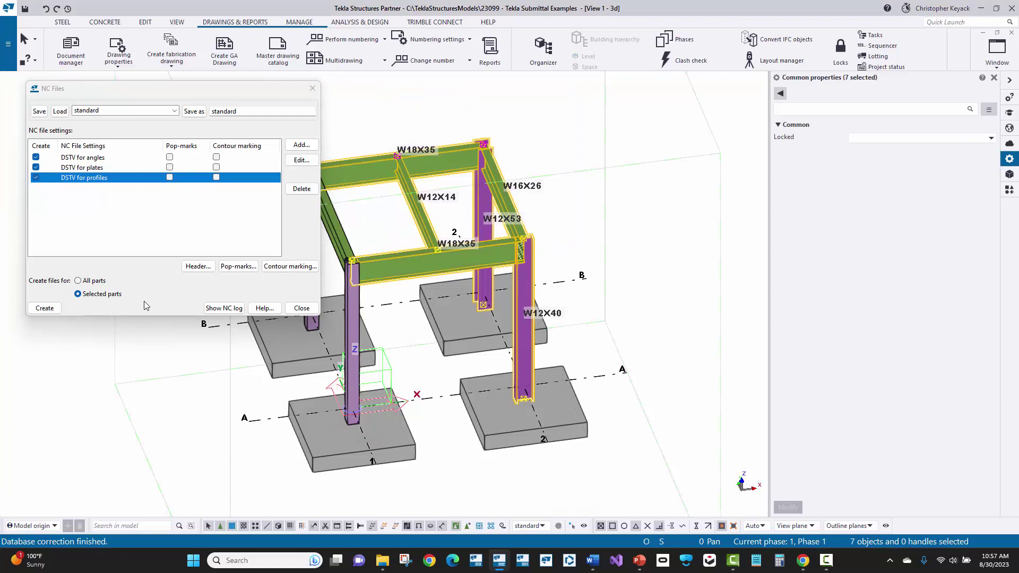
left_click(44, 309)
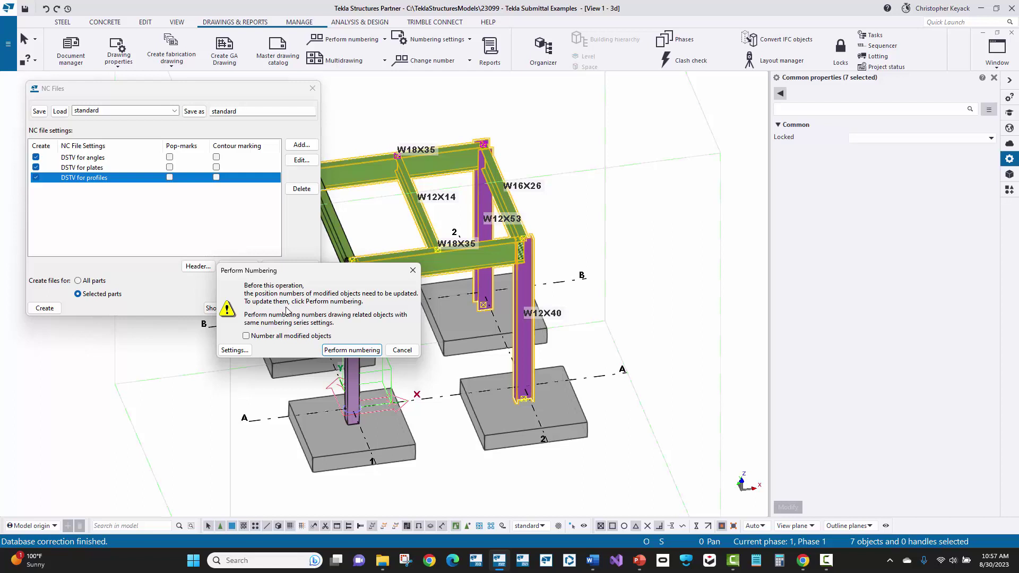
left_click(402, 350)
left_click(298, 308)
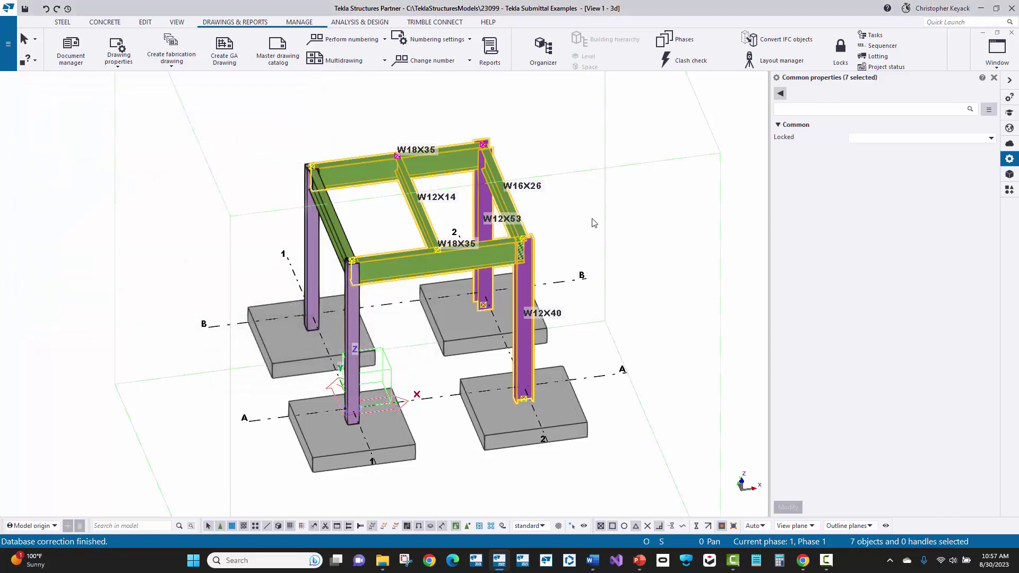
left_click(595, 222)
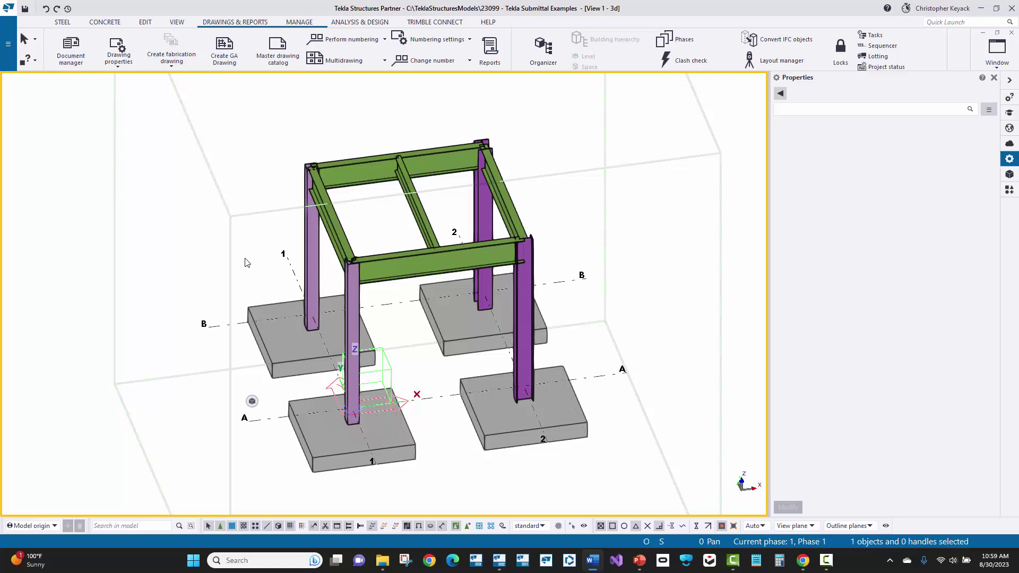
- Open Document manager and move the Title 3 column between Title 1 and Size
left_click(66, 62)
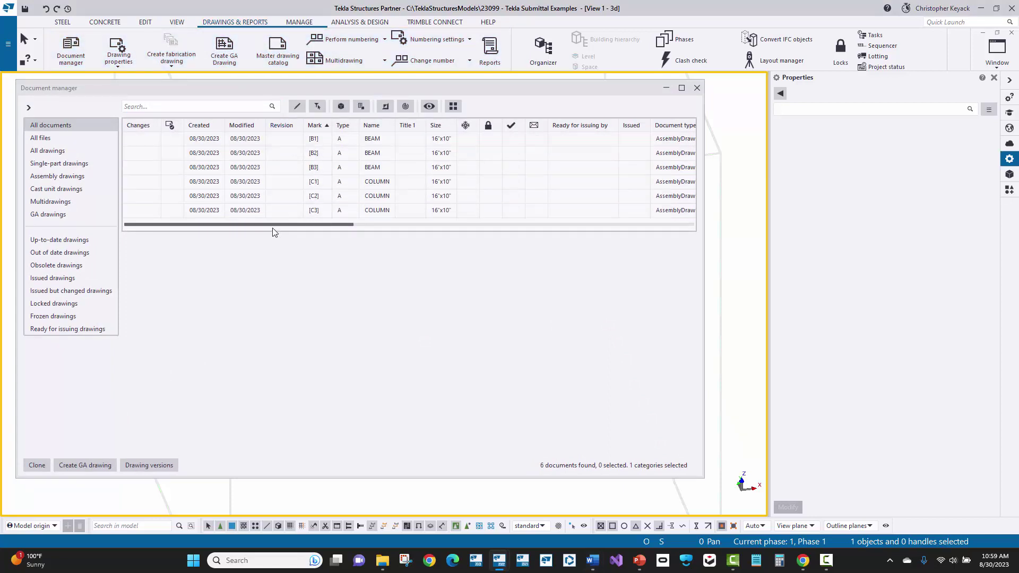
left_click_drag(273, 228, 437, 232)
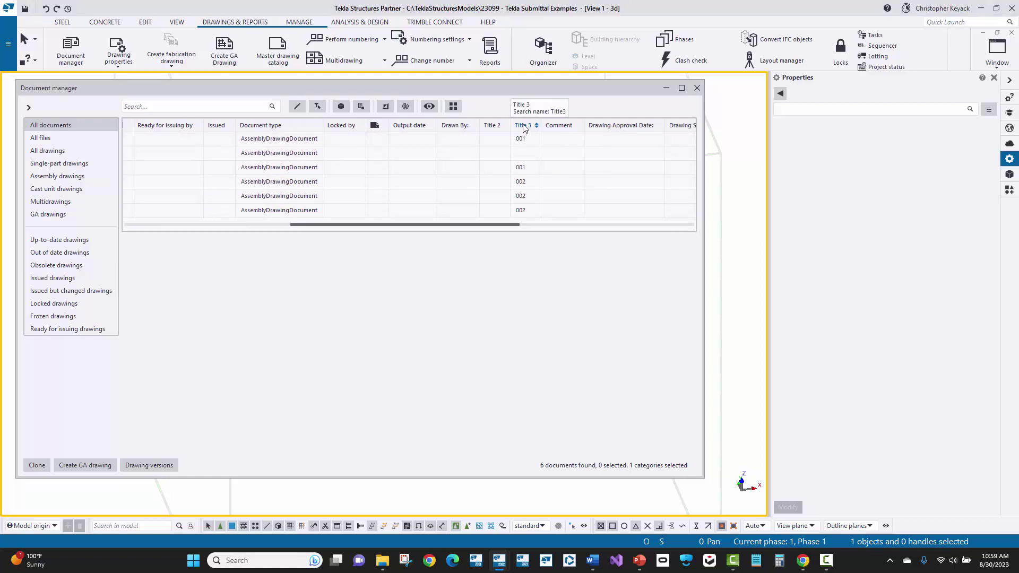
mouse_move(524, 127)
left_mouse_down()
mouse_move(478, 141)
mouse_move(155, 153)
left_mouse_up()
left_click_drag(350, 228, 183, 229)
mouse_move(558, 132)
left_mouse_down()
mouse_move(402, 134)
mouse_move(432, 135)
left_mouse_up()
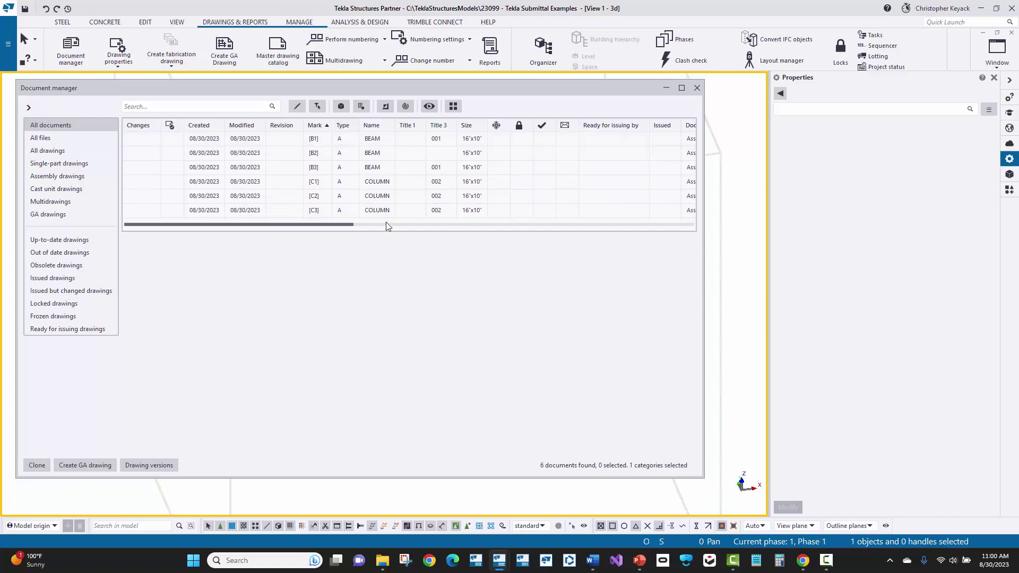
- Check the Title 3 field in the assembly drawing properties of beam drawing B1, and close the properties without changes
left_click(447, 153)
right_click(447, 154)
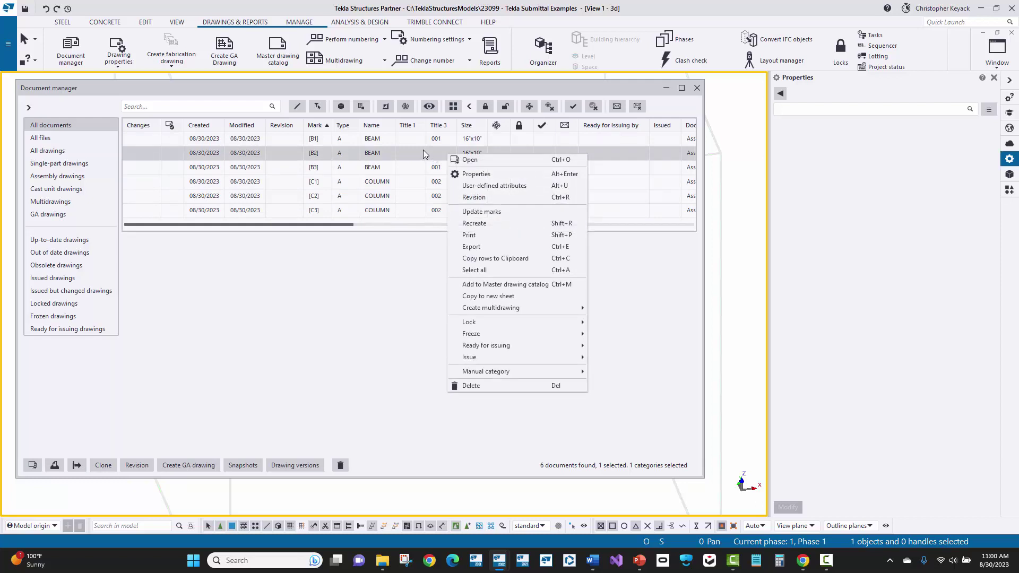
left_click(422, 154)
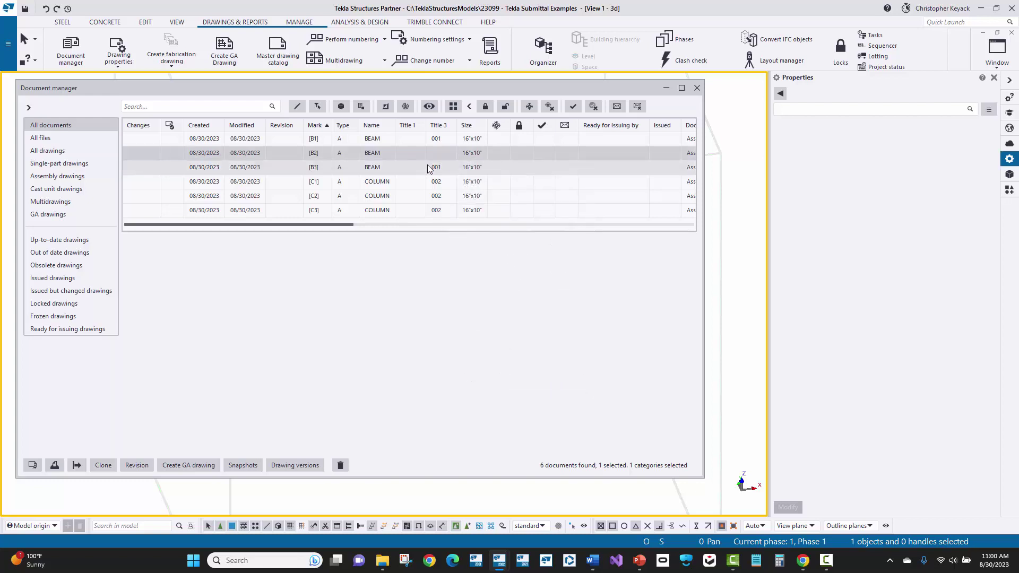
left_click(432, 142)
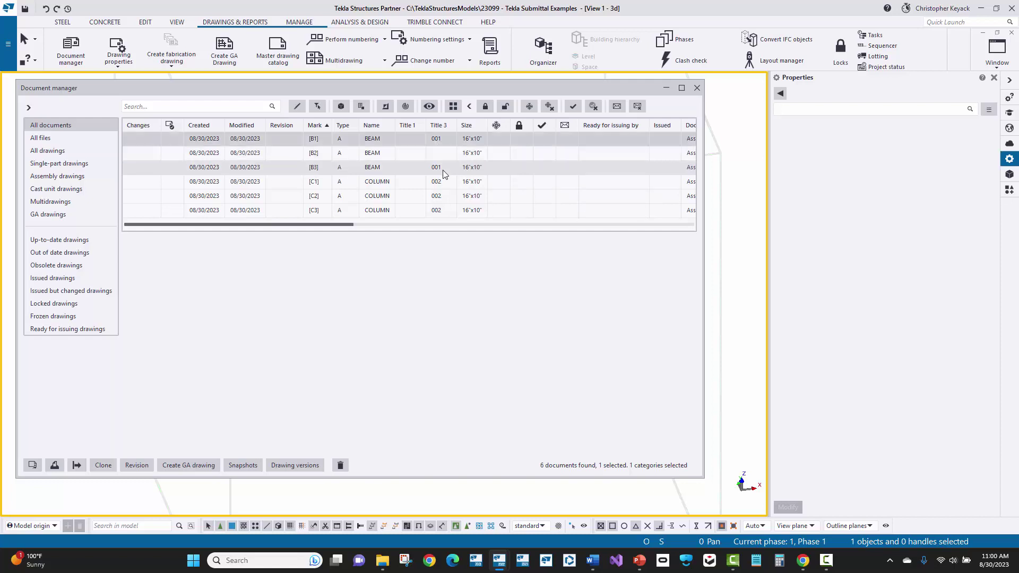
right_click(437, 142)
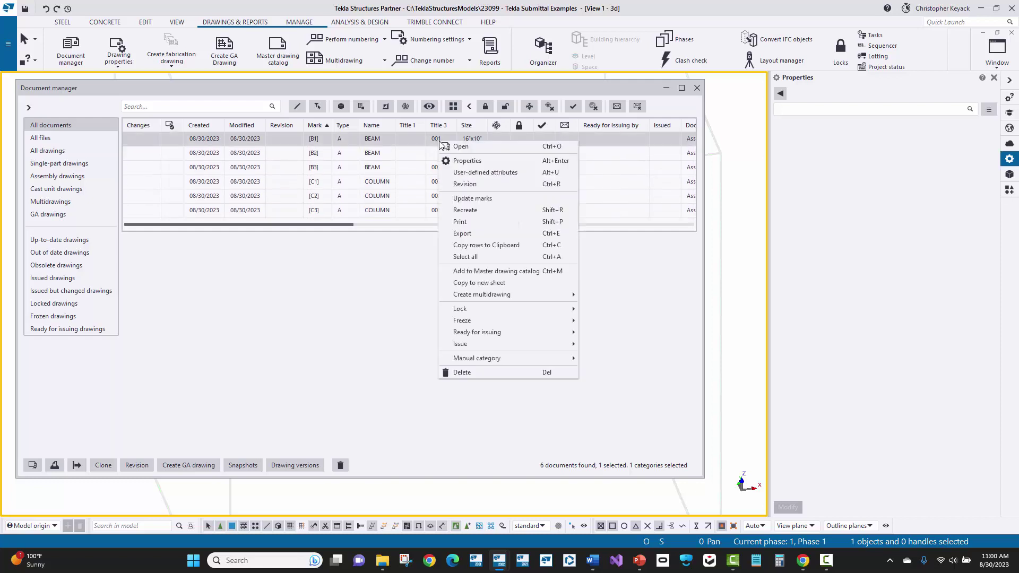
left_click(471, 161)
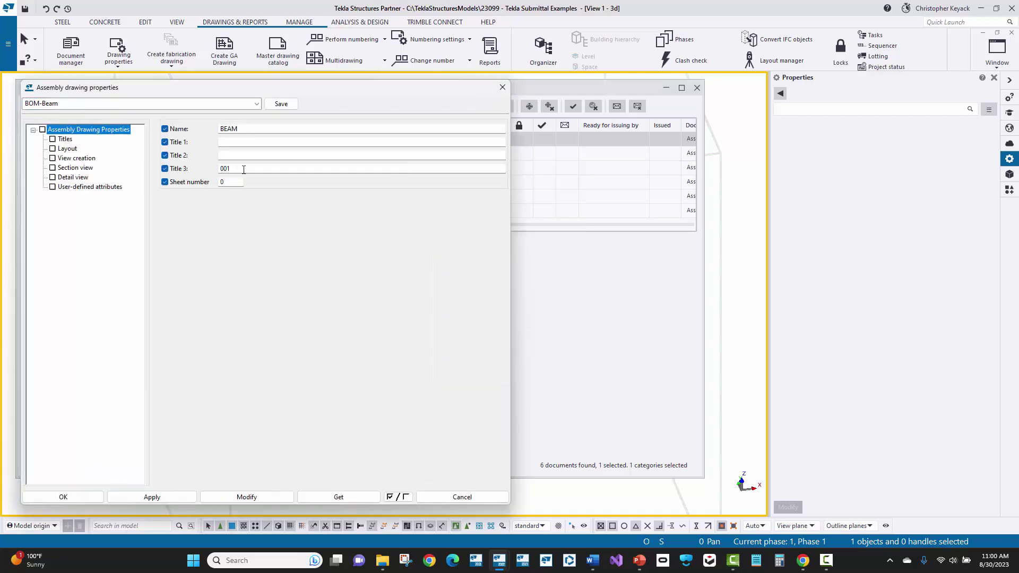
left_click_drag(236, 169, 208, 169)
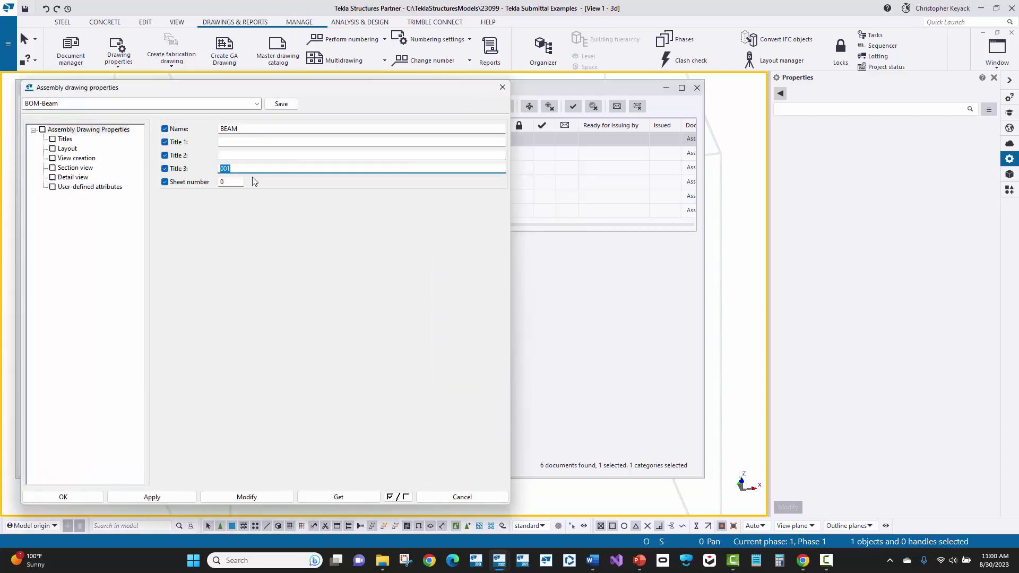
left_click(502, 87)
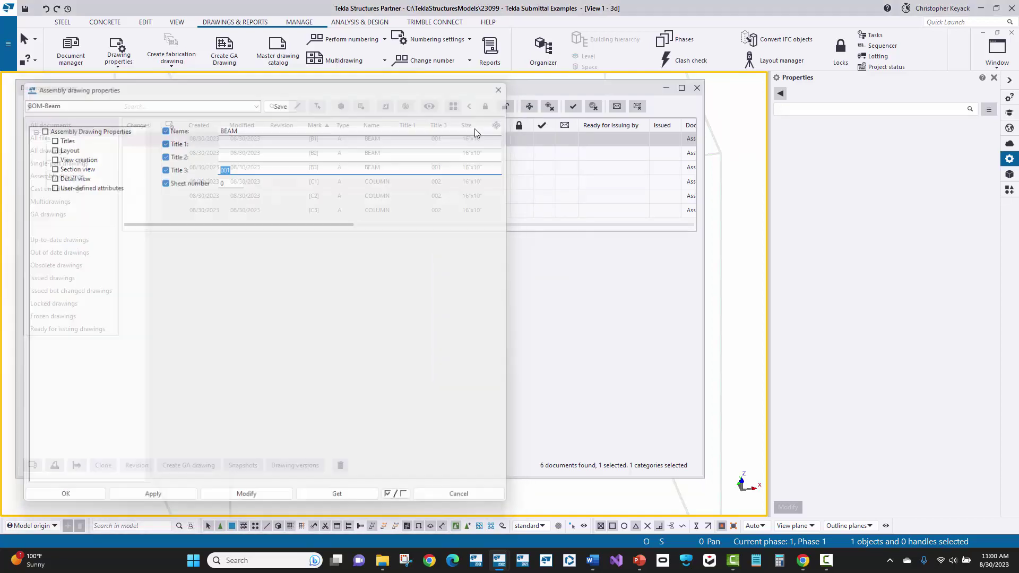
- Filter the document list with the search Title3:=002
left_click(176, 106)
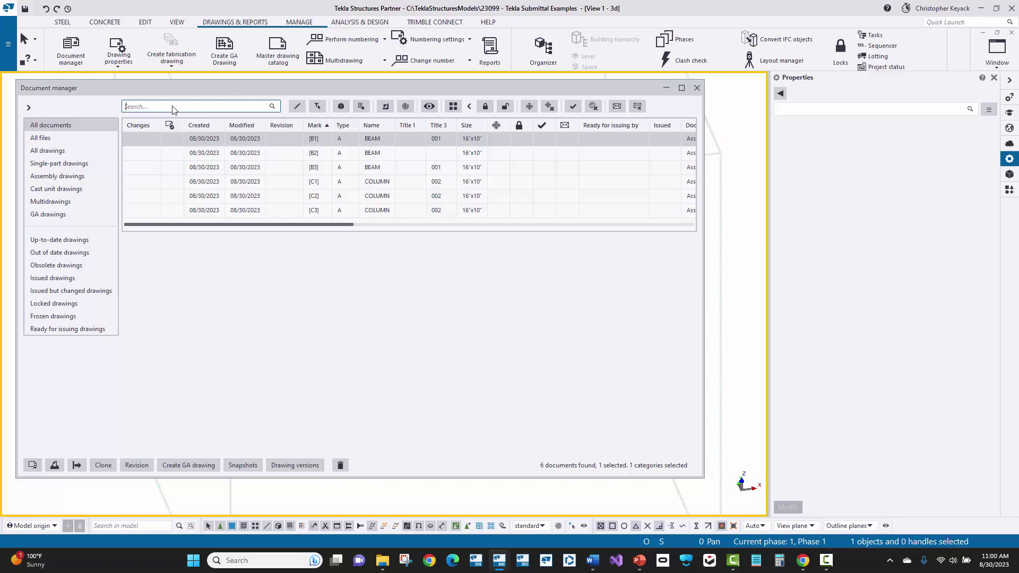
type("Title3:=002")
key("Return")
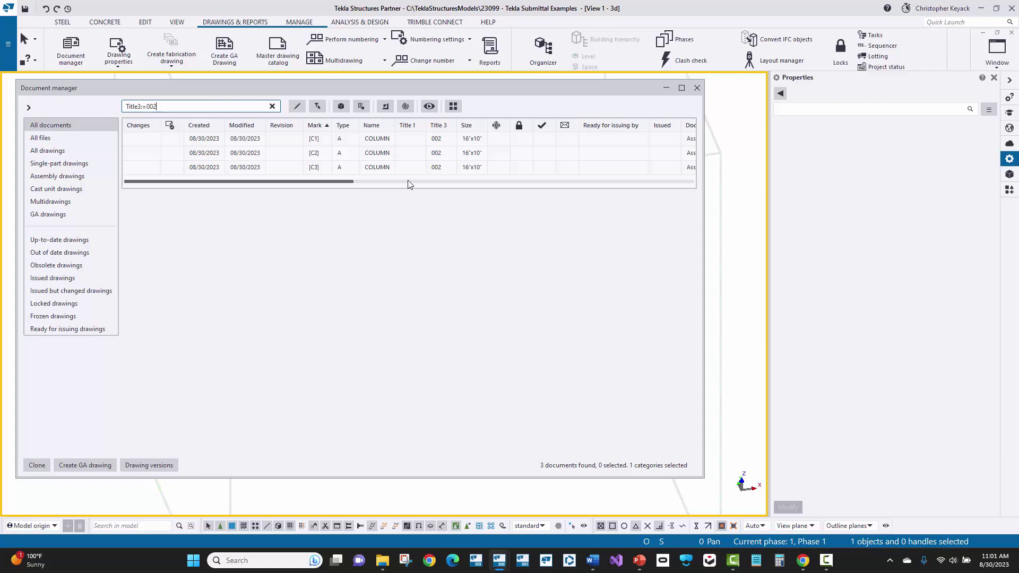
- Select the model objects belonging to column drawings C1, C2 and C3, and minimize Document manager
left_click(353, 143)
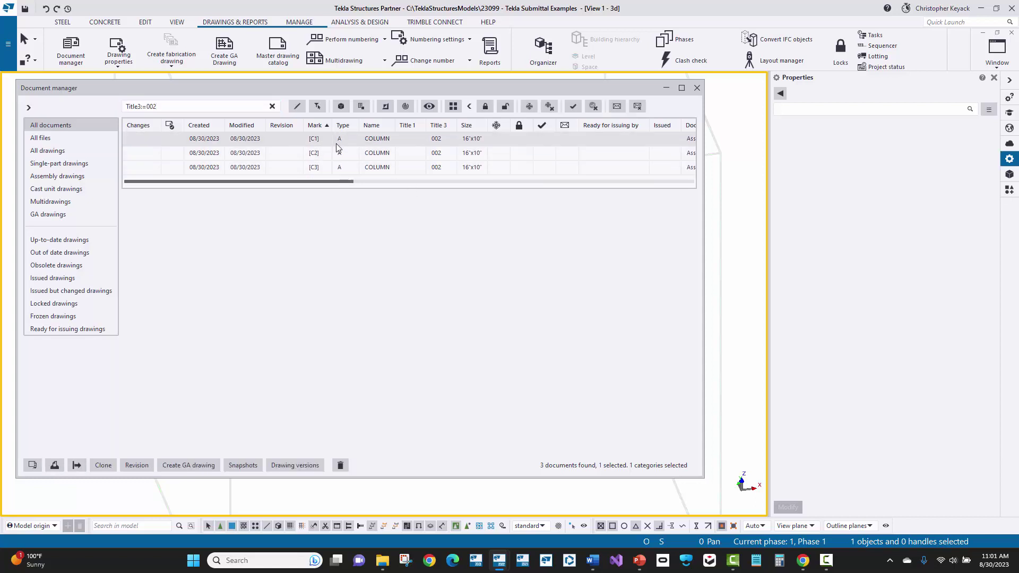
left_click(340, 170, "shift")
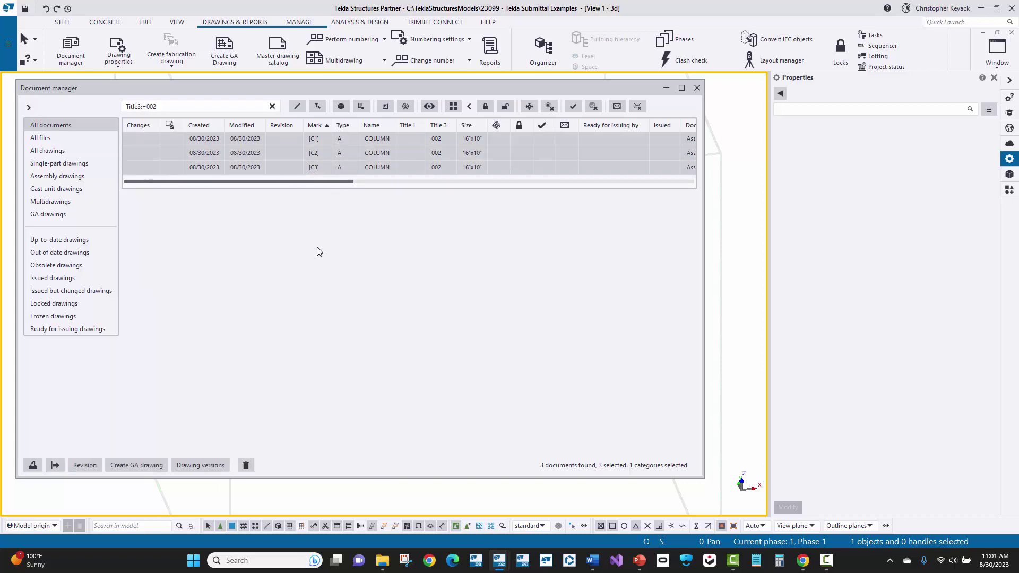
left_click(341, 108)
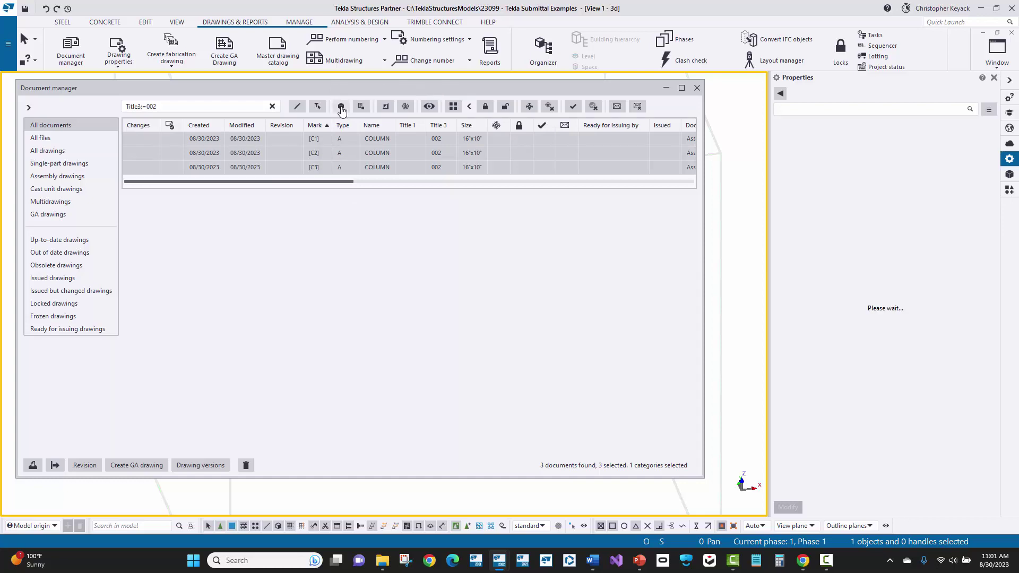
left_click(666, 89)
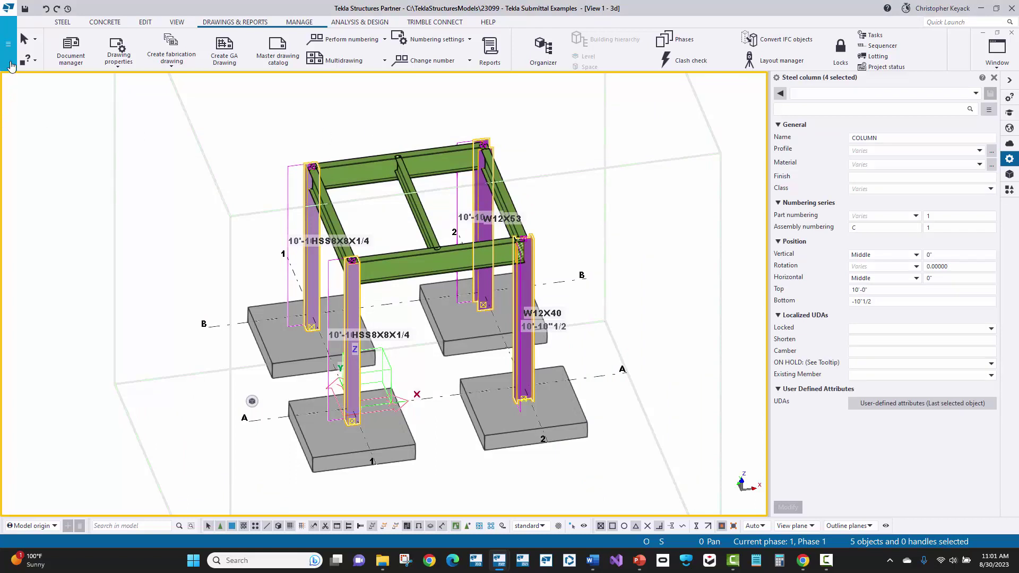
- Review the NC file export settings and the report templates available for the selected columns, closing both without creating output
left_click(8, 43)
left_click(45, 187)
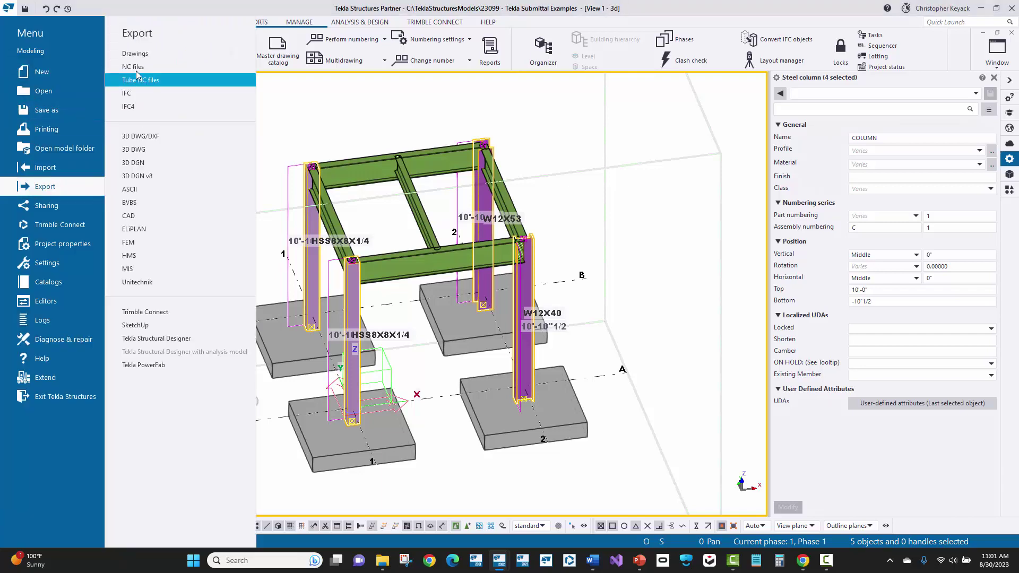
left_click(119, 65)
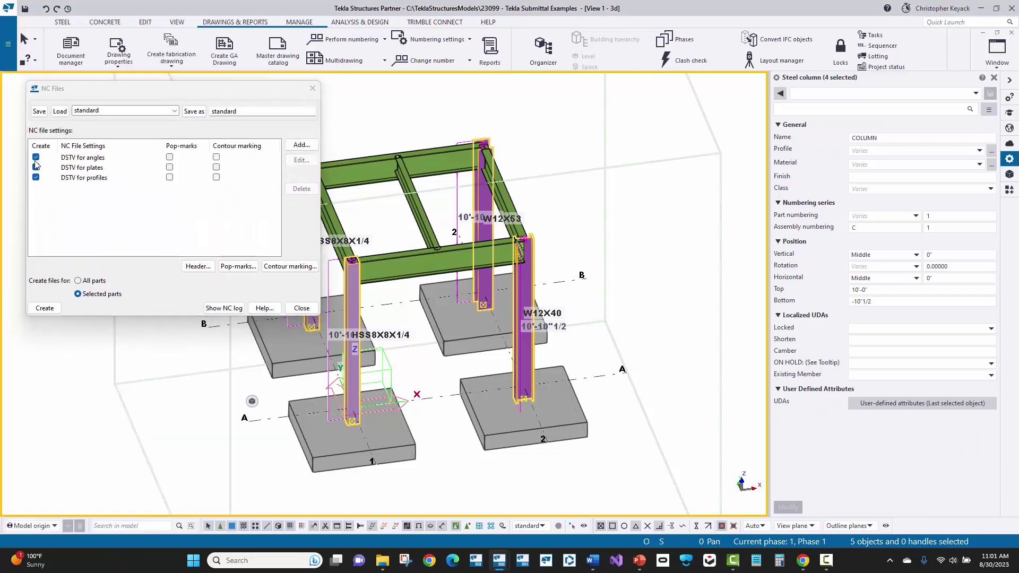
left_click(301, 308)
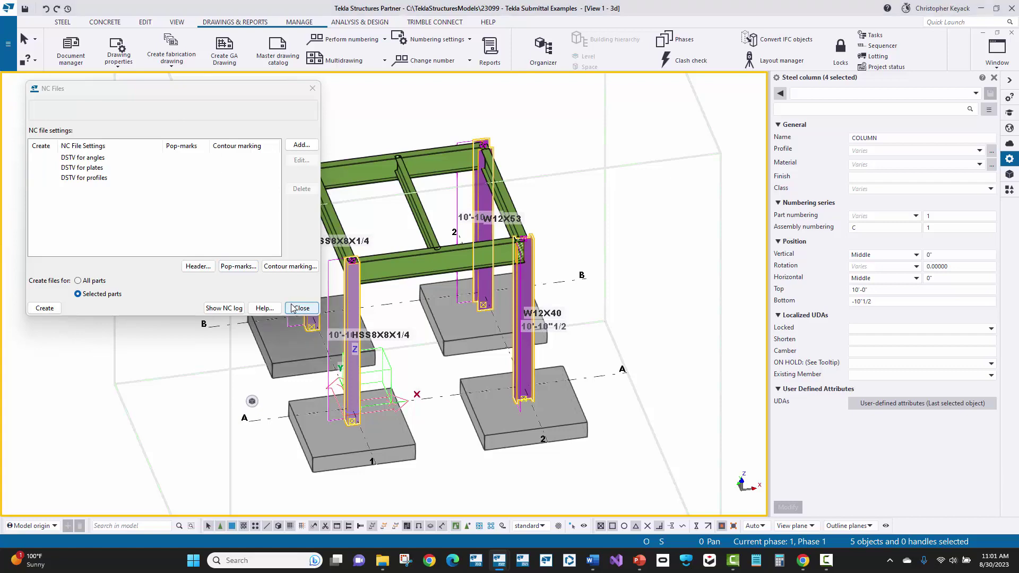
left_click(489, 50)
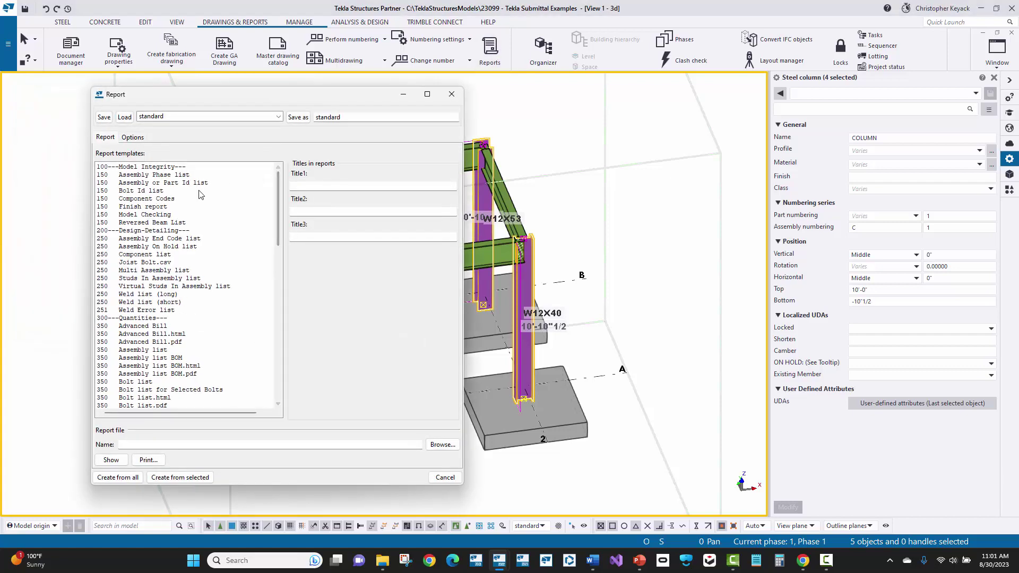
left_click(452, 96)
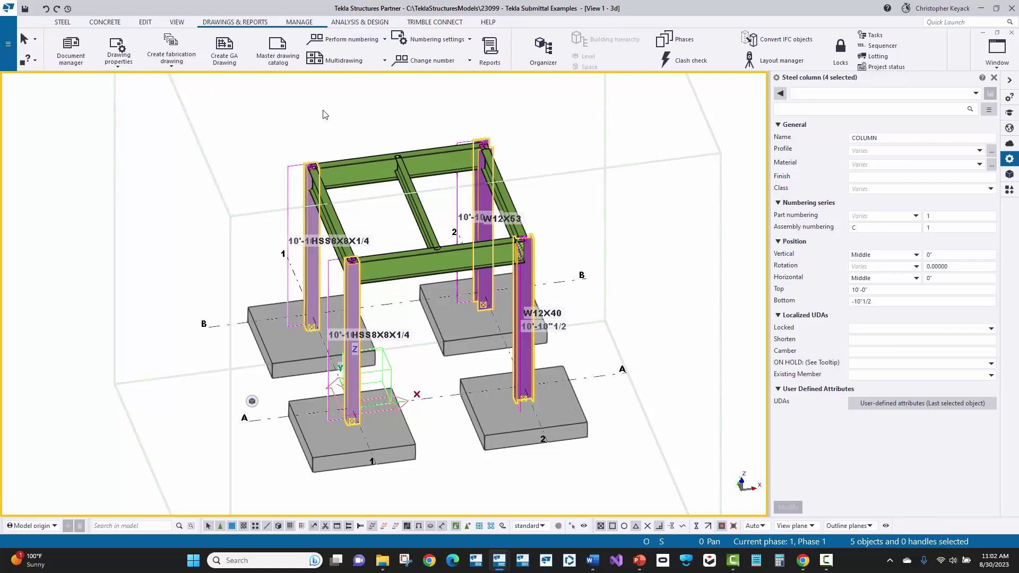
- Reopen Document manager, check Title 3 in the column drawings' properties and the Title 3 search filter, and close it
left_click(71, 49)
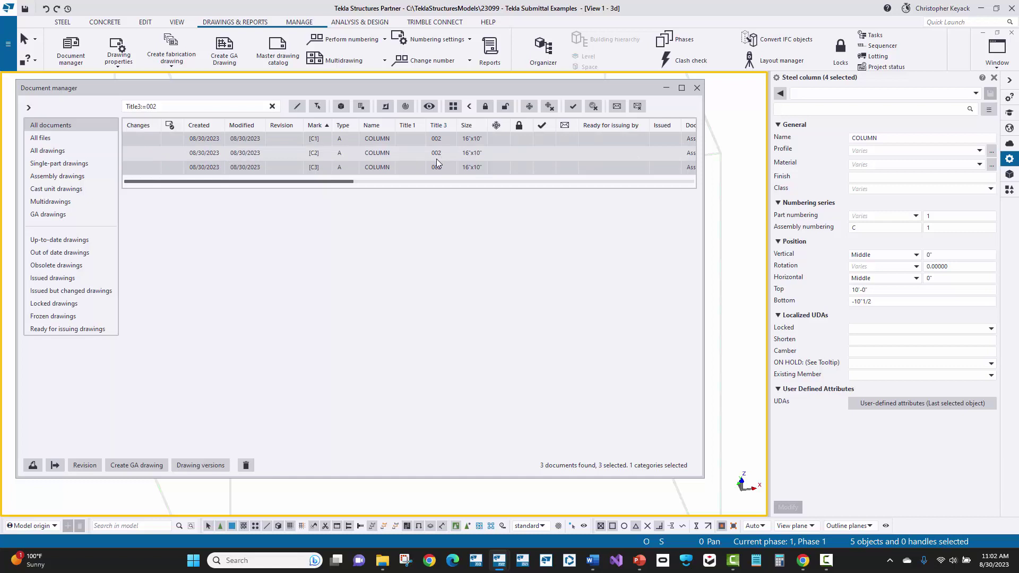
right_click(433, 141)
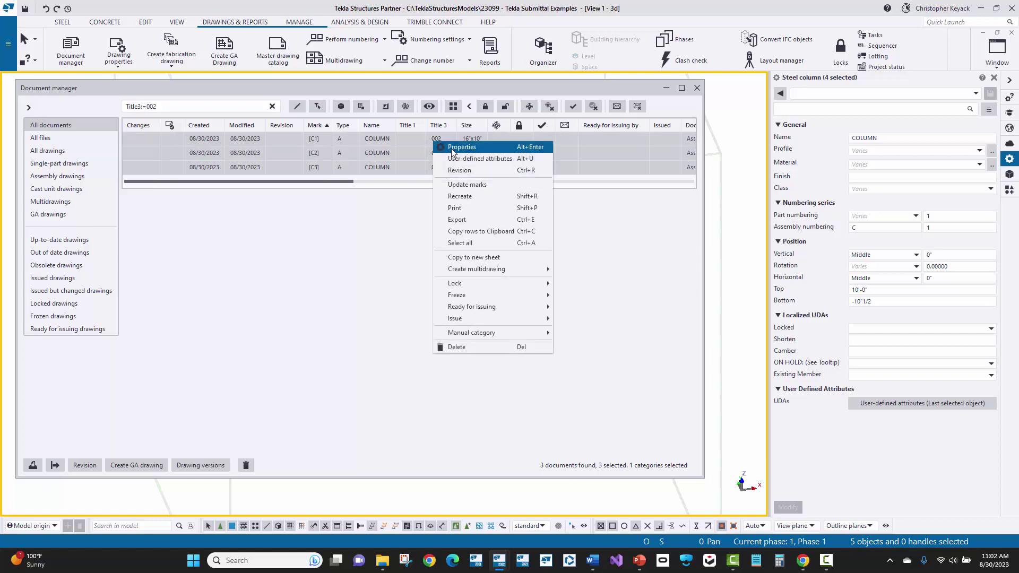
left_click(452, 149)
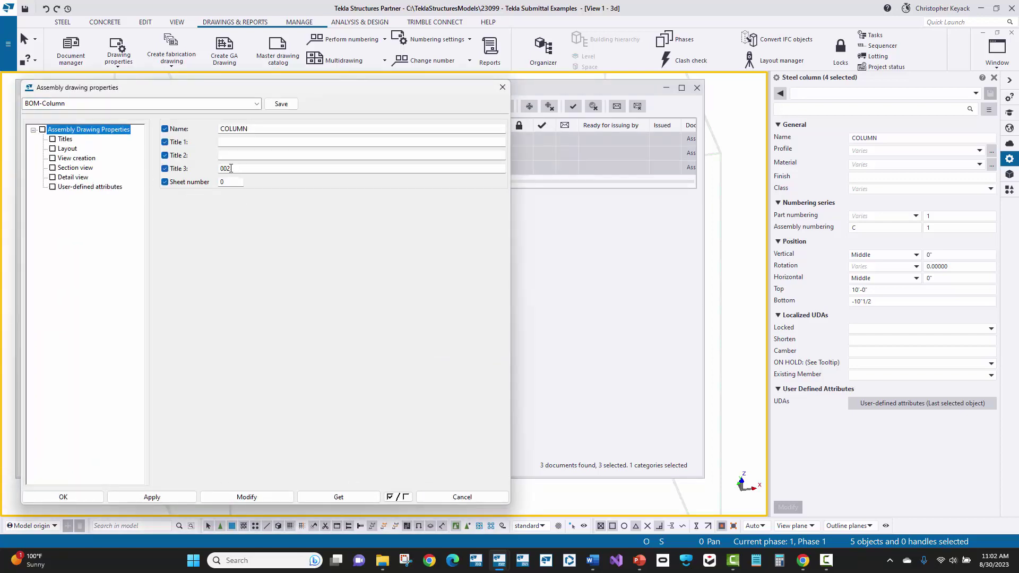
left_click(503, 87)
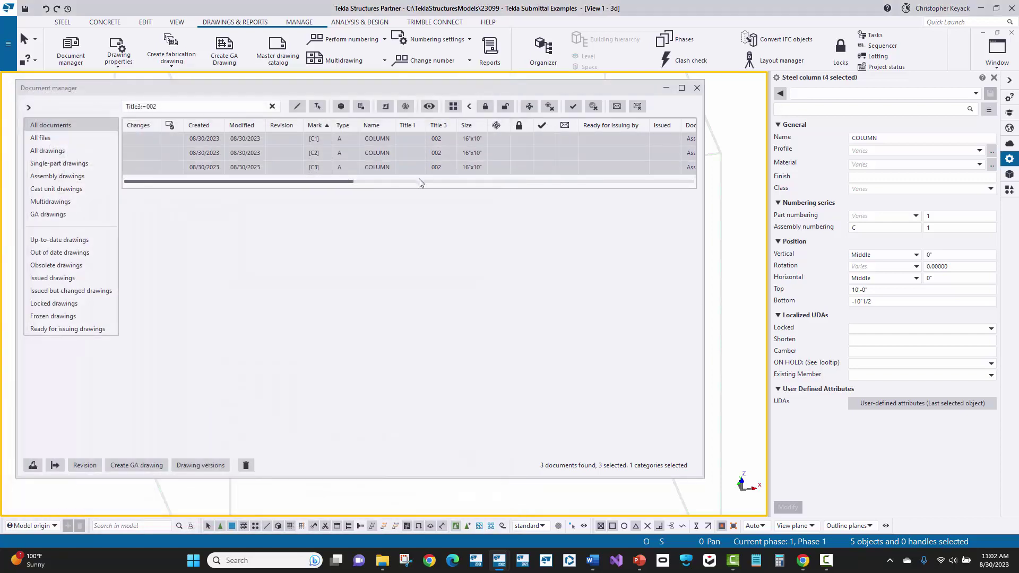
left_click(132, 106)
left_click(189, 109)
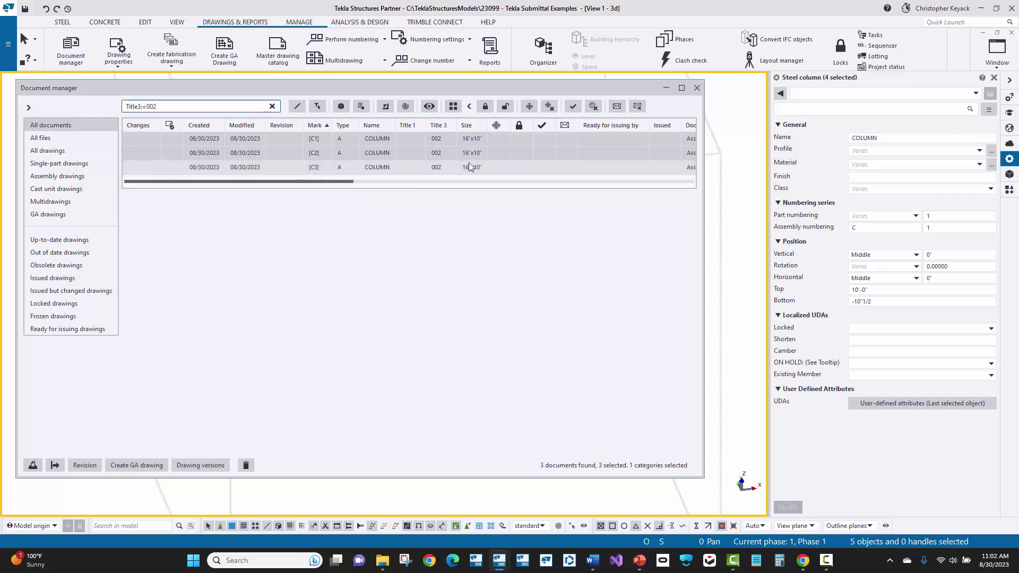
left_click(698, 89)
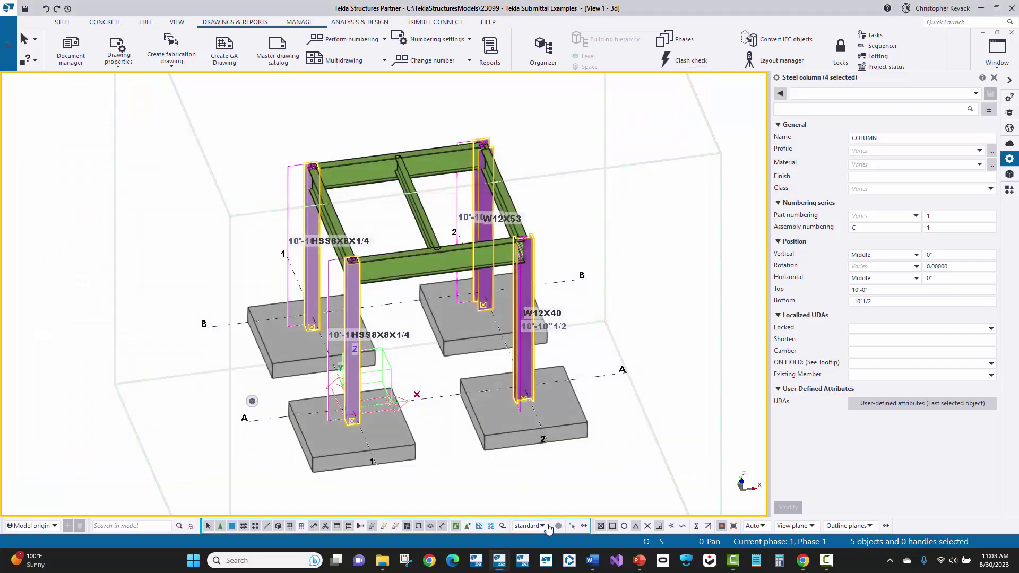